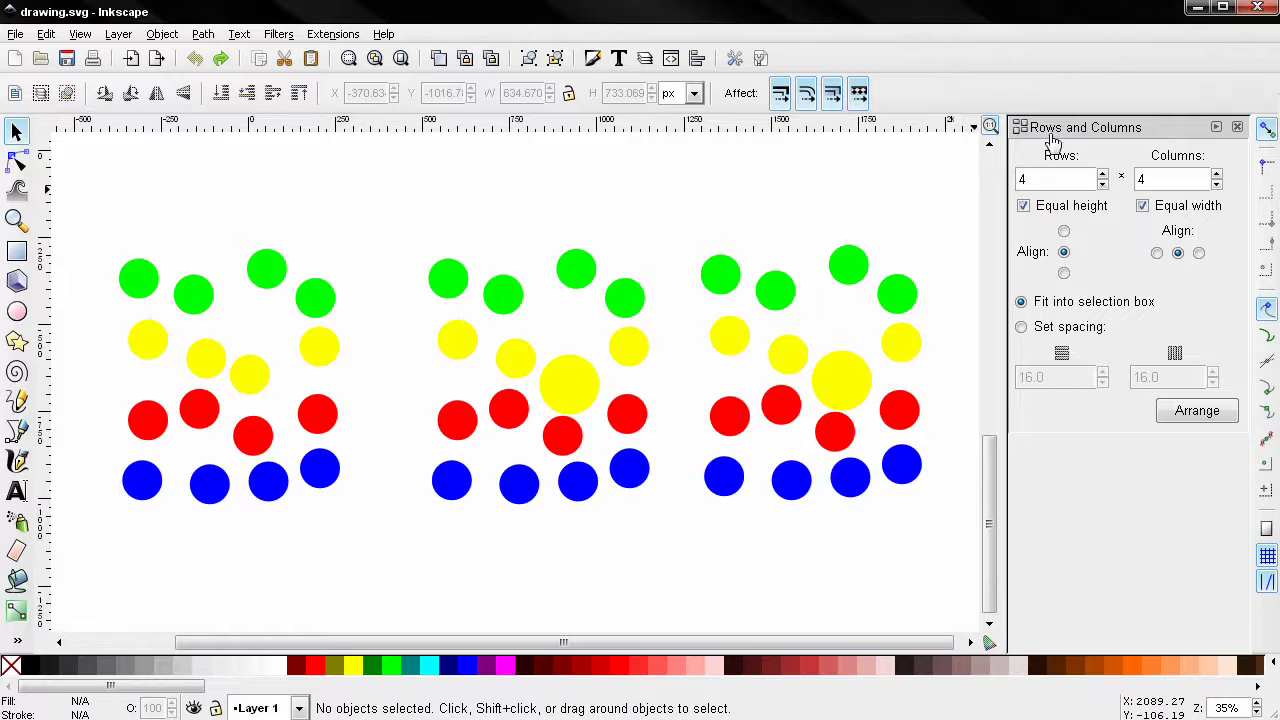
Test a 4×4 grid arrangement on the left group, then undo it and deselect the circles.
left_click(162, 34)
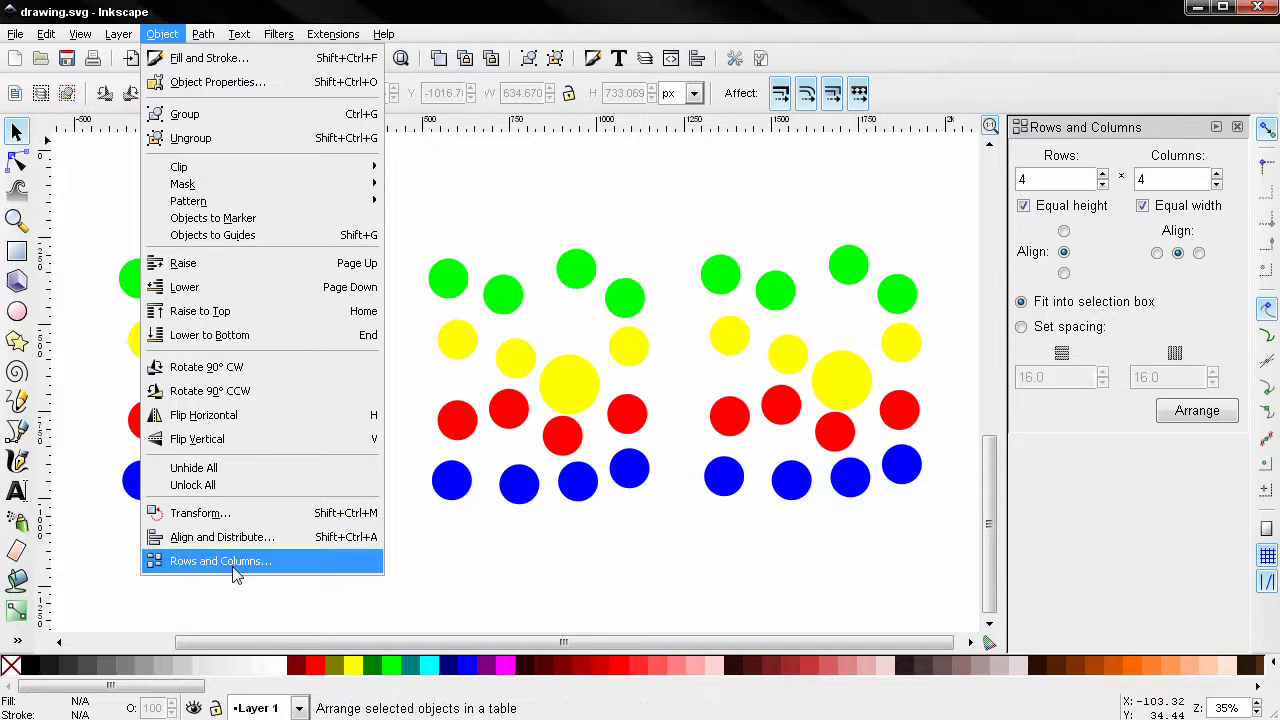
left_click(460, 577)
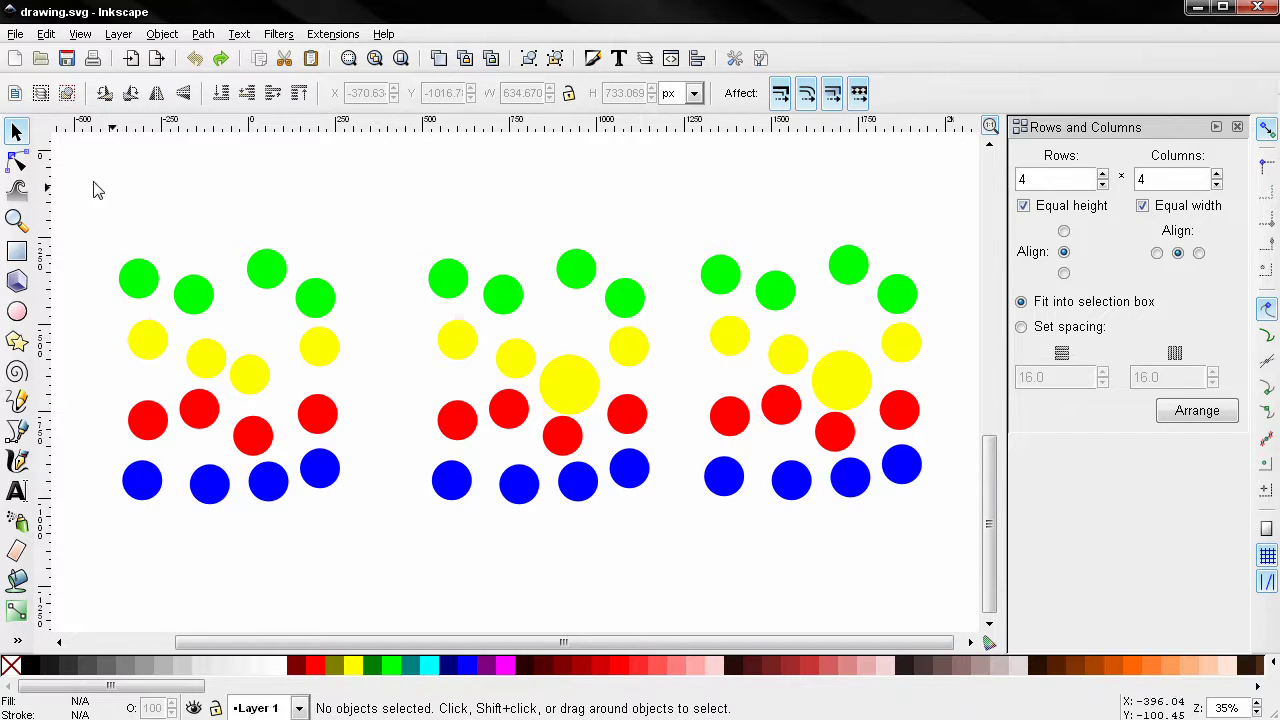
left_click_drag(73, 178, 410, 576)
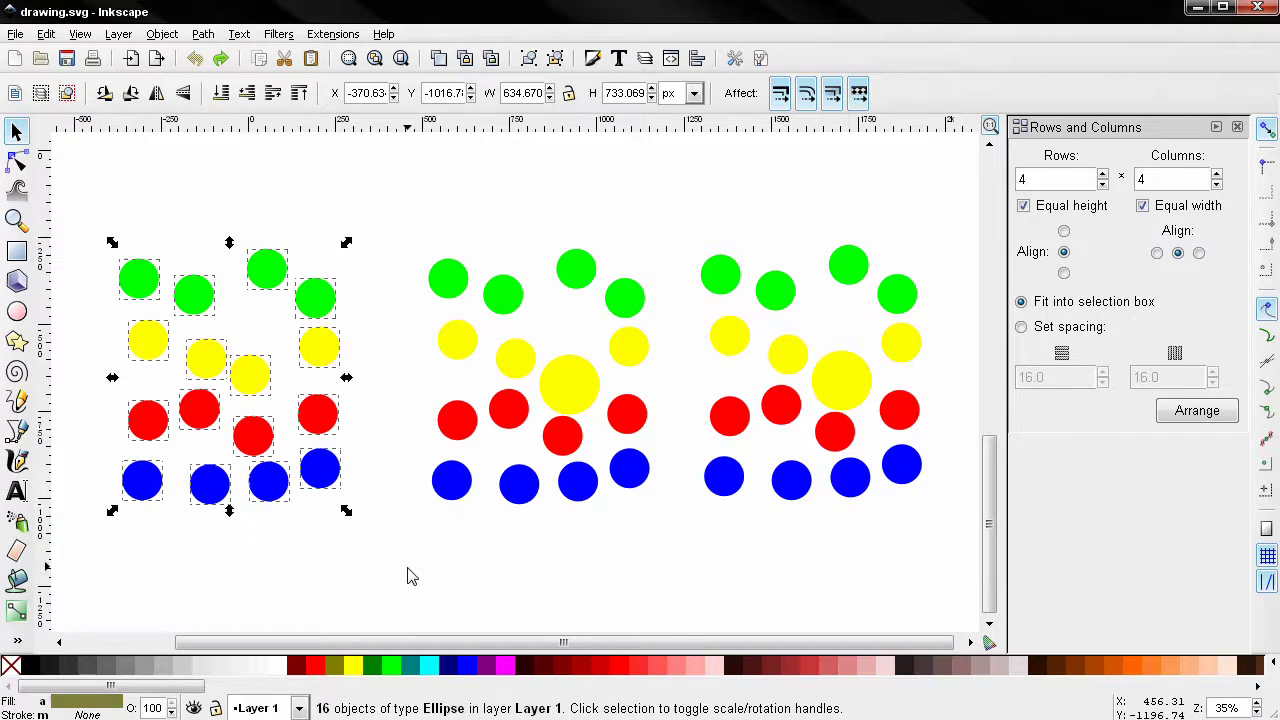
left_click(1210, 420)
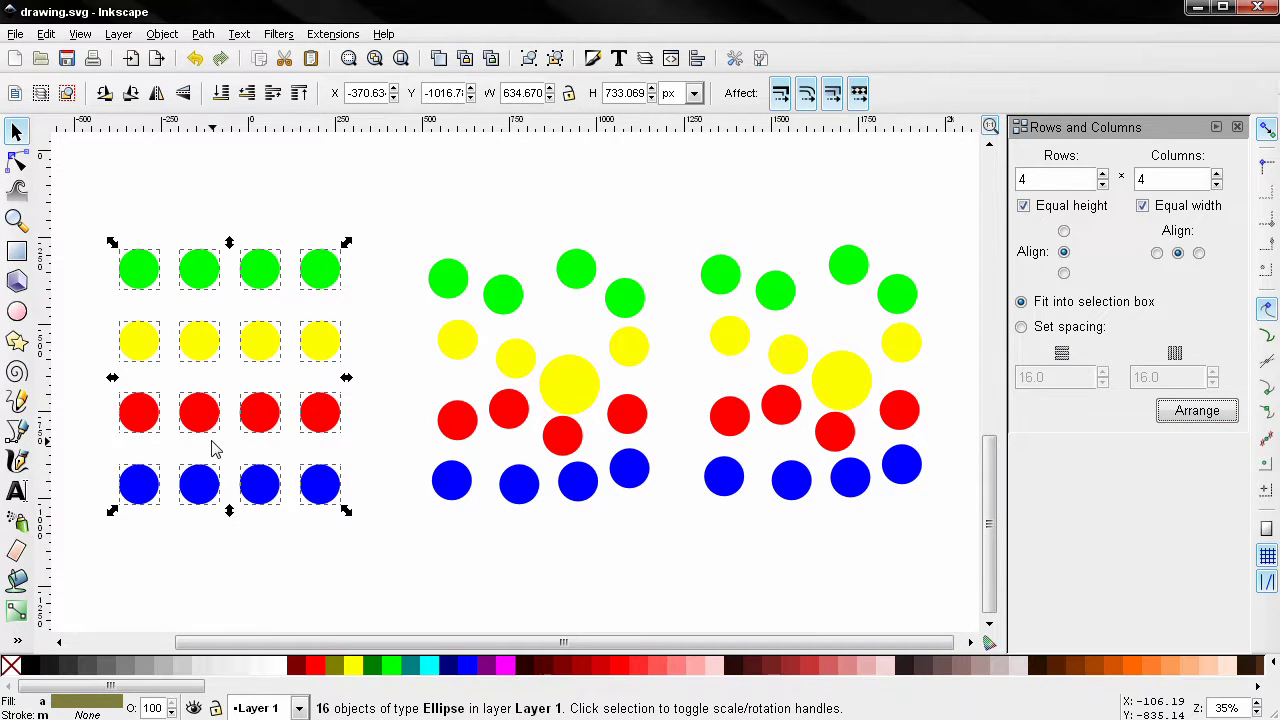
key("ctrl+z")
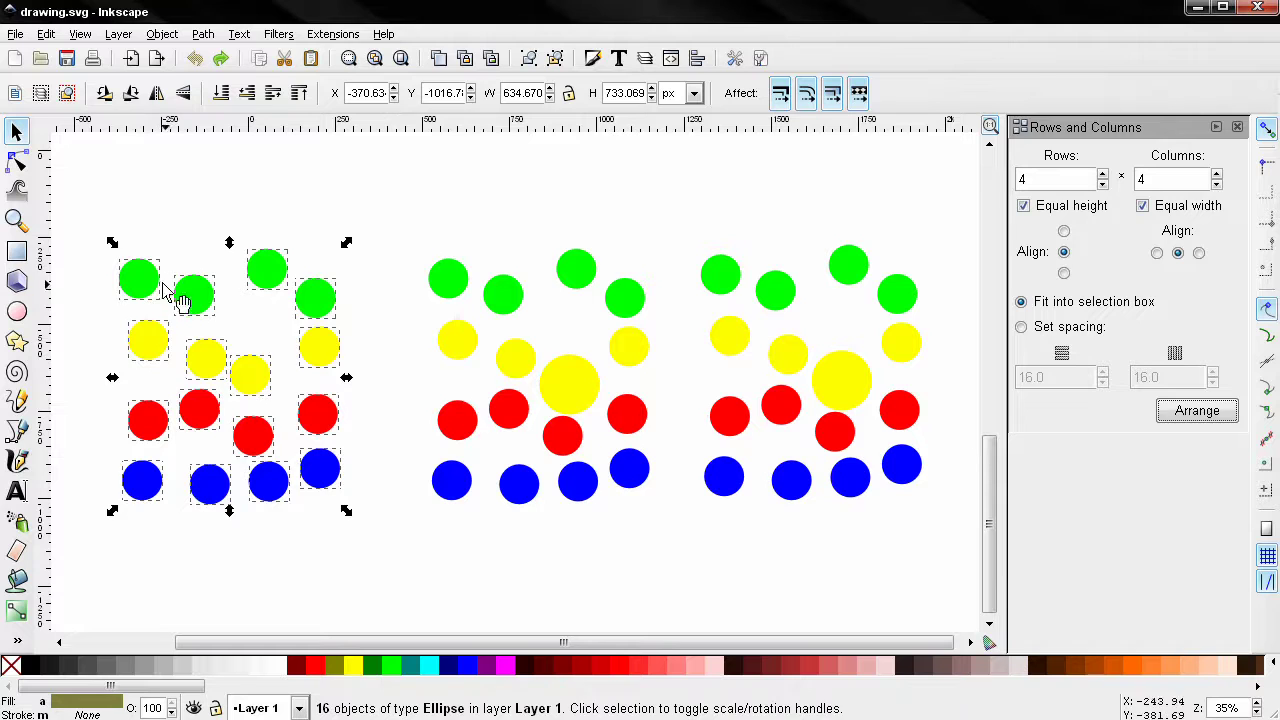
left_click(100, 332)
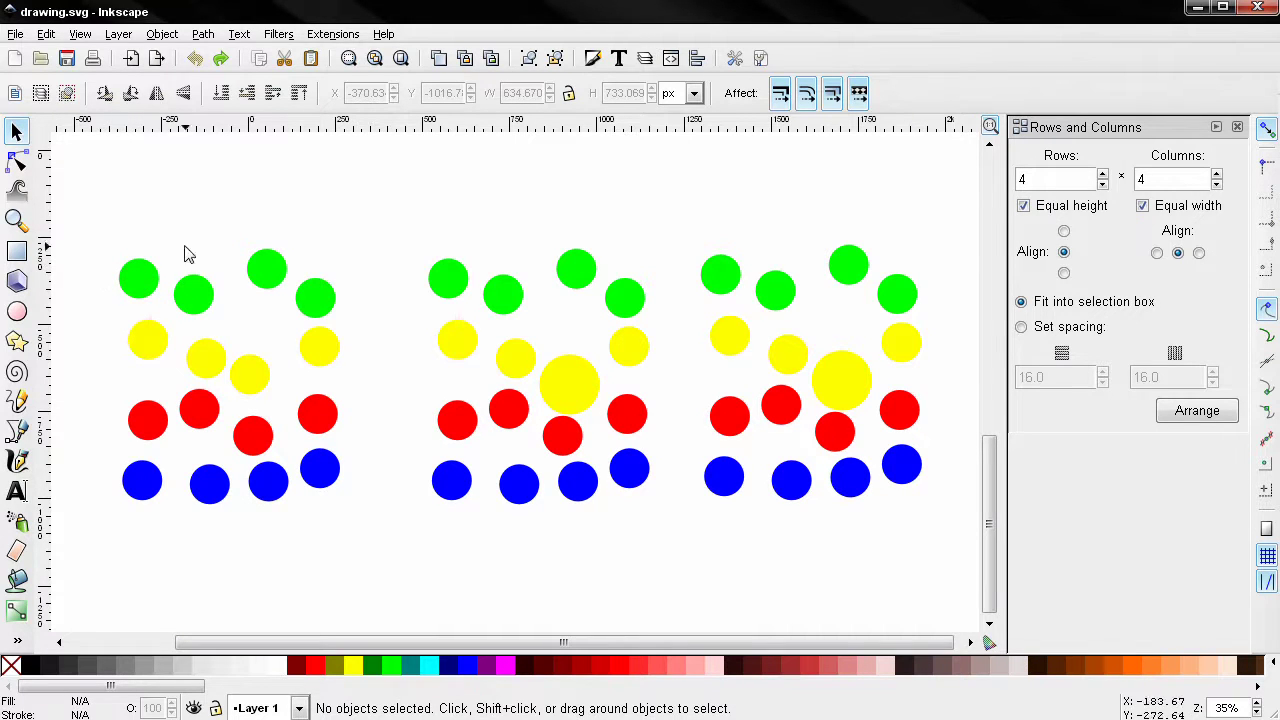
left_click(152, 290)
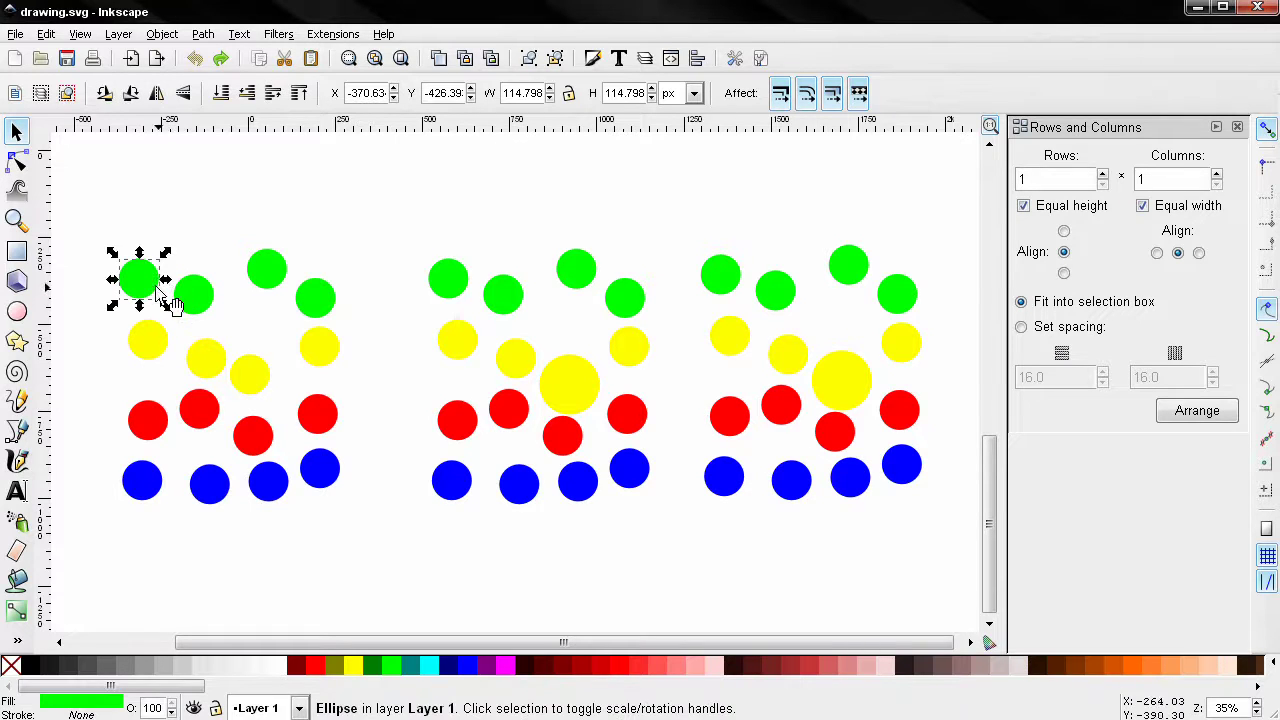
left_click(145, 228)
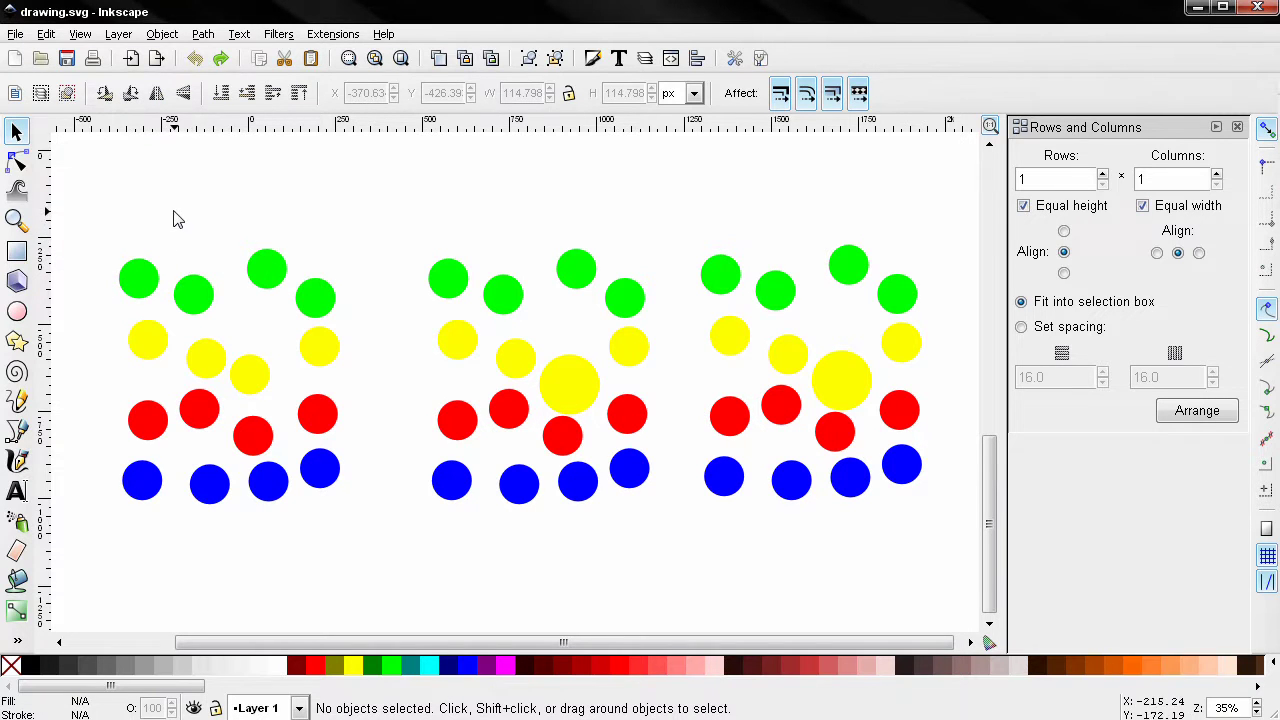
Try out ruler guides, then arrange the left group's sixteen circles into a 4×4 grid.
left_click_drag(210, 135, 180, 288)
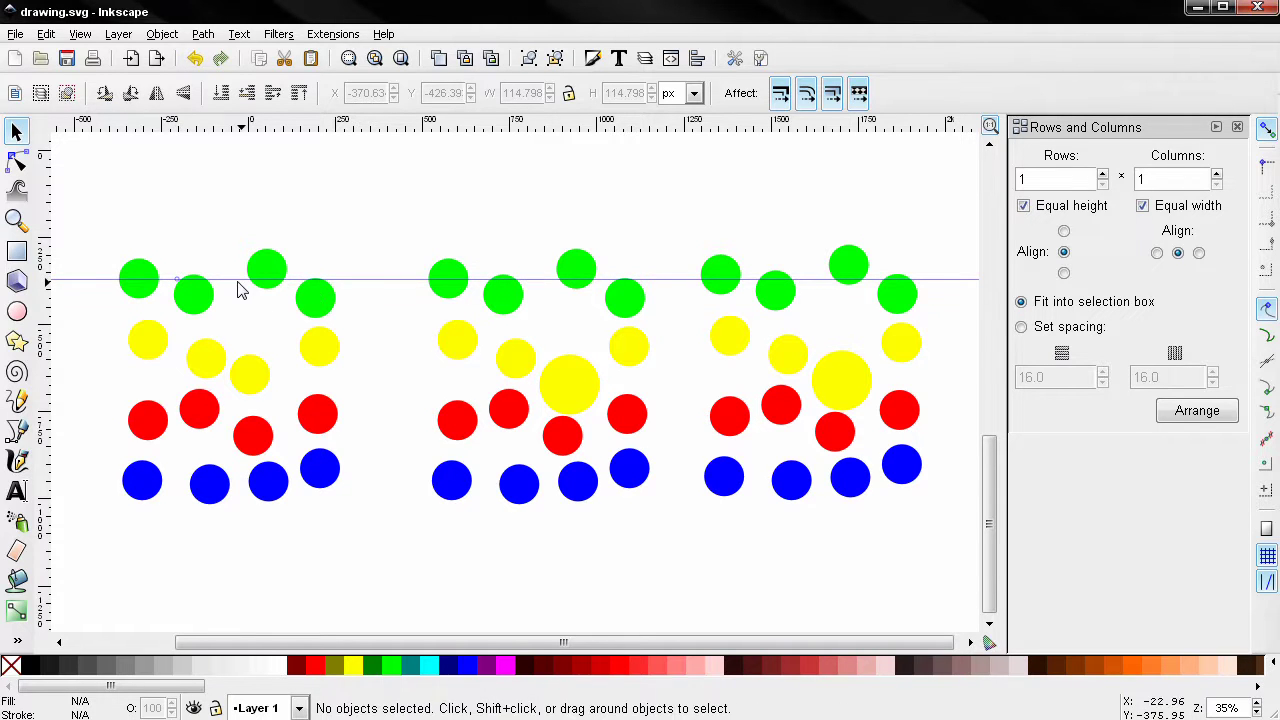
left_click_drag(236, 281, 217, 132)
left_click_drag(44, 257, 35, 282)
left_click_drag(95, 226, 378, 530)
left_click(1174, 414)
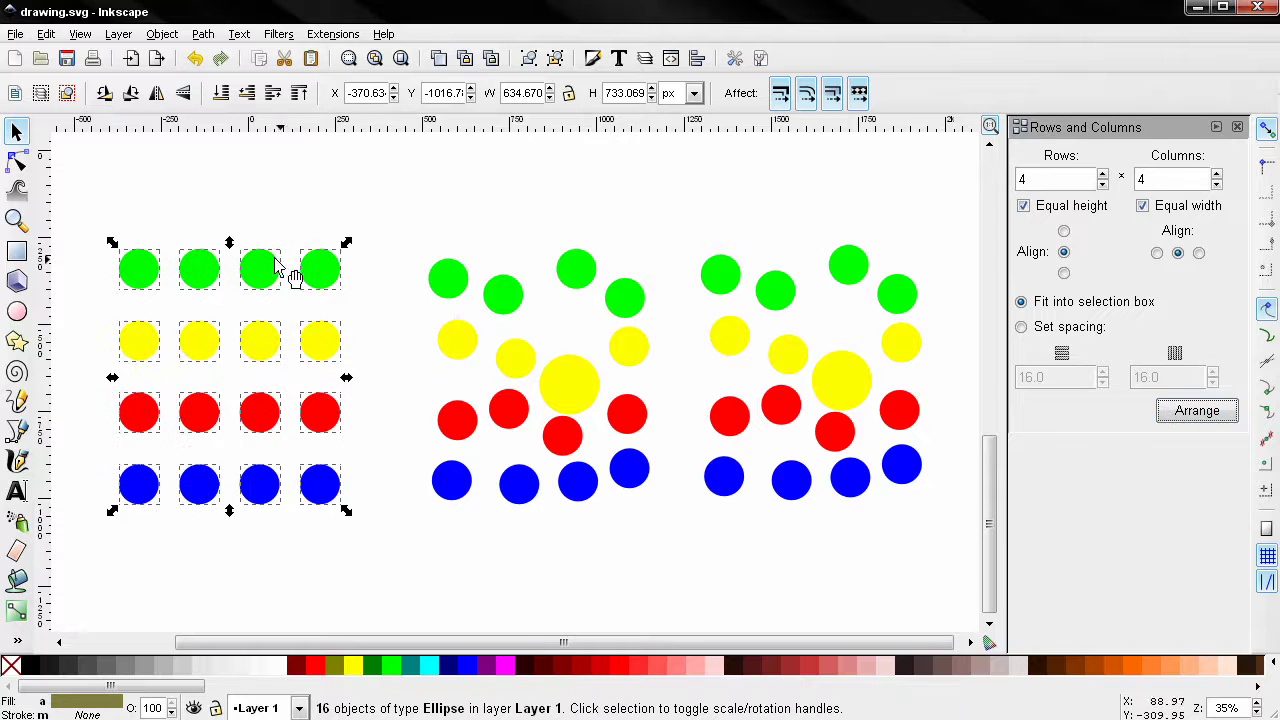
key("ctrl+z")
left_click(160, 368)
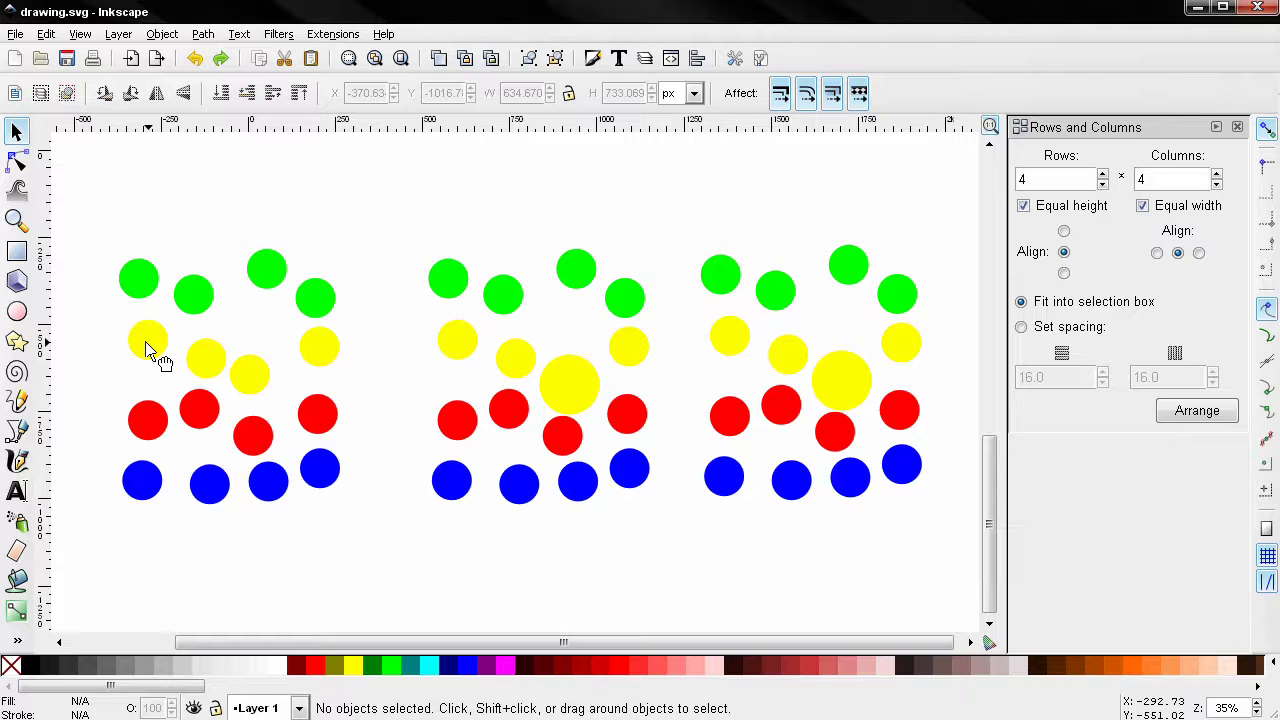
left_click(145, 347)
left_click_drag(155, 349, 150, 350)
left_click_drag(111, 196, 392, 580)
left_click(1215, 410)
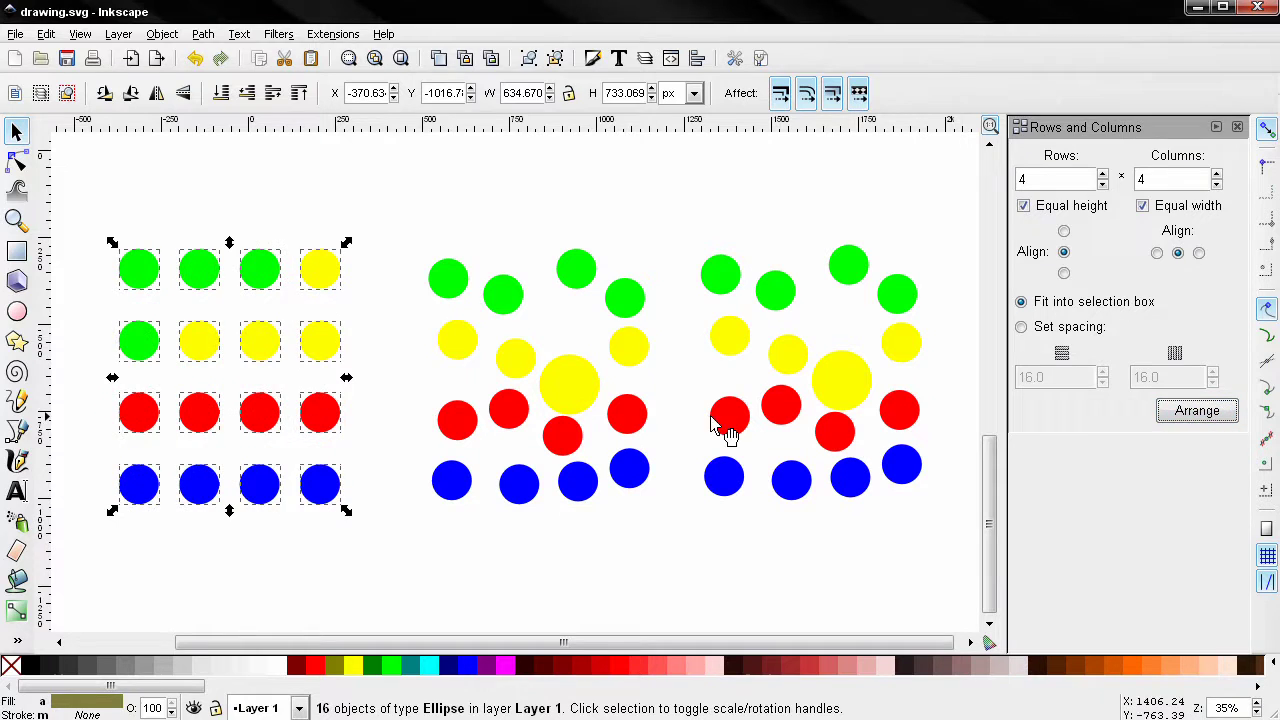
left_click(391, 348)
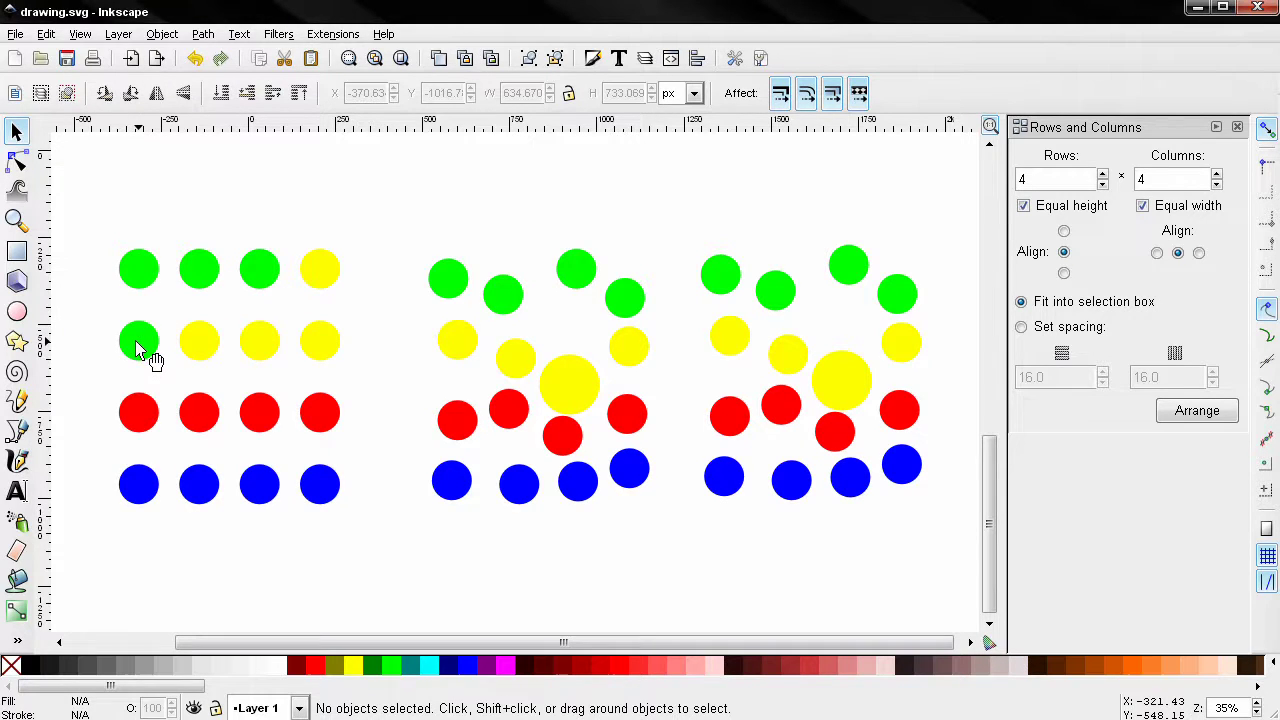
key("ctrl")
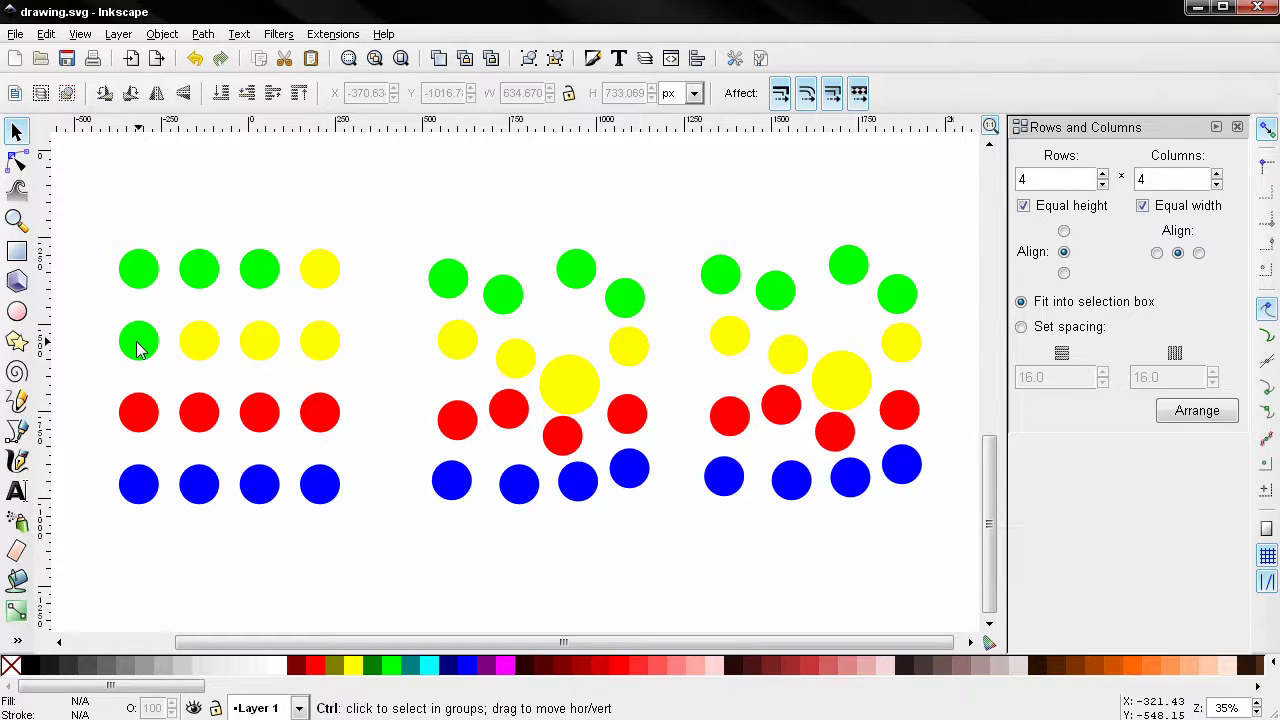
key("ctrl+z")
left_click_drag(195, 122, 211, 364)
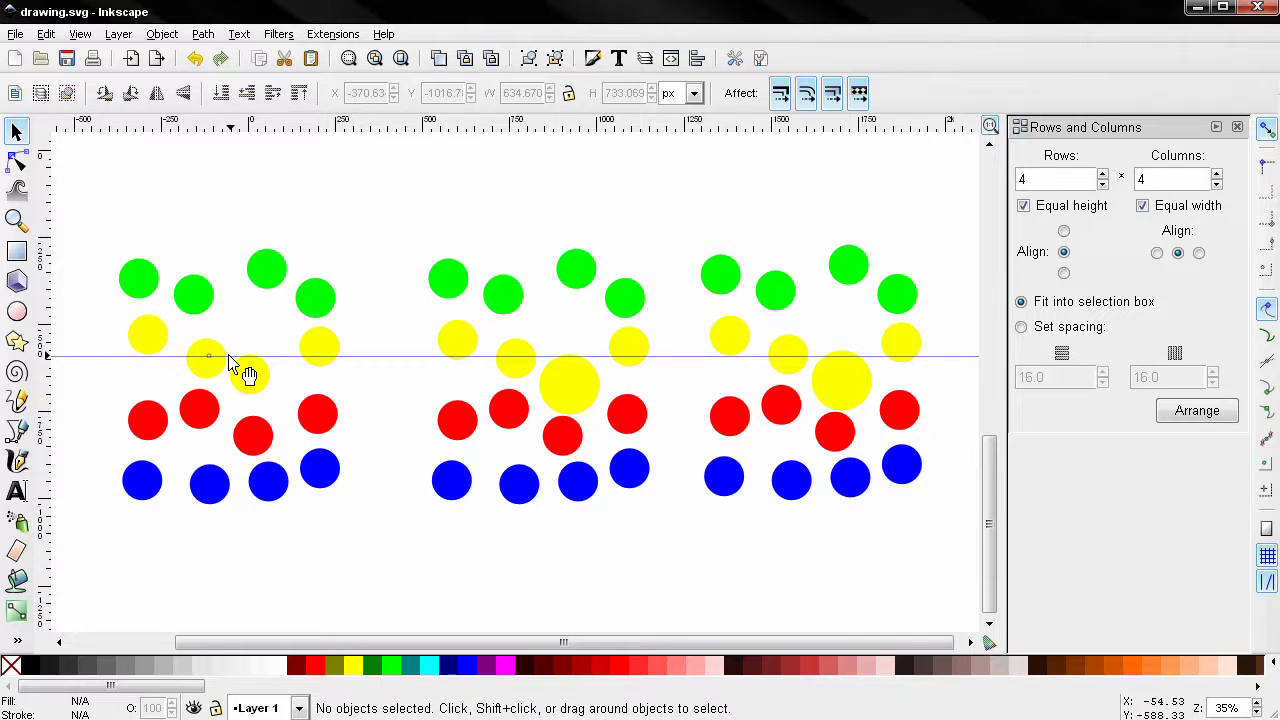
key("Delete")
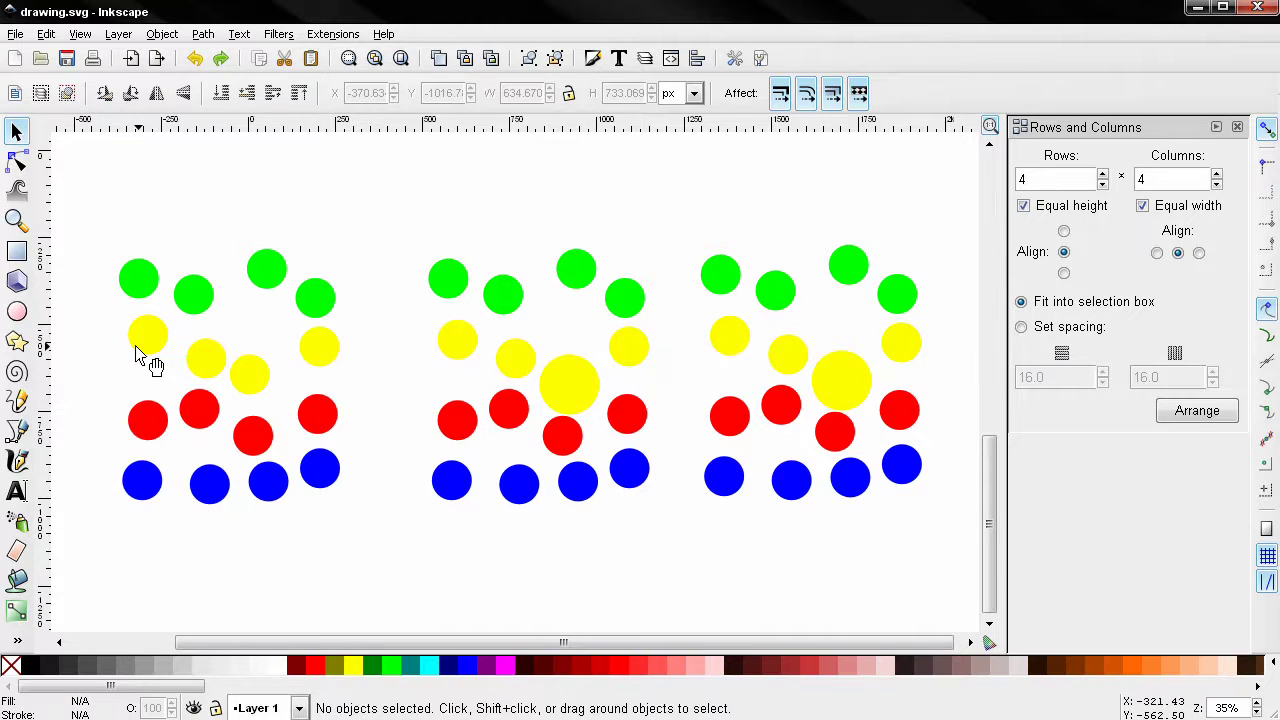
Arrange the left group's sixteen circles into 8 rows by 2 columns.
left_click_drag(86, 206, 370, 591)
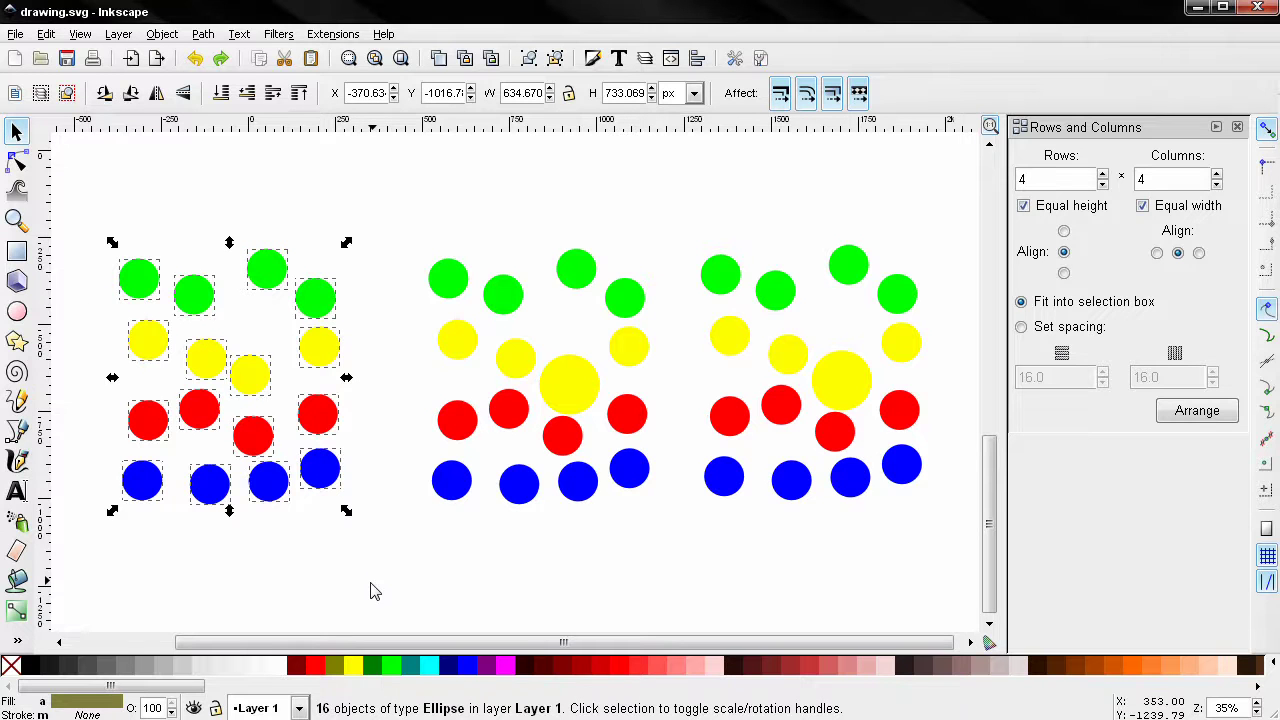
left_click(1103, 175)
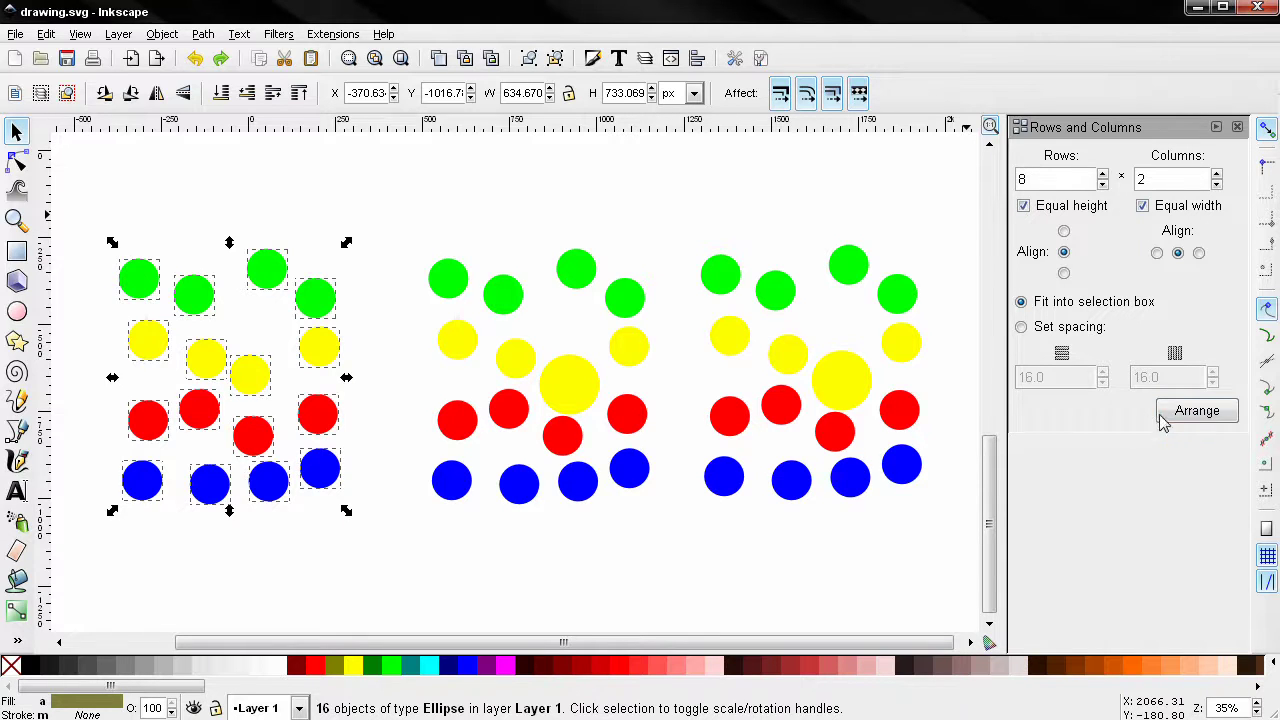
left_click(1196, 411)
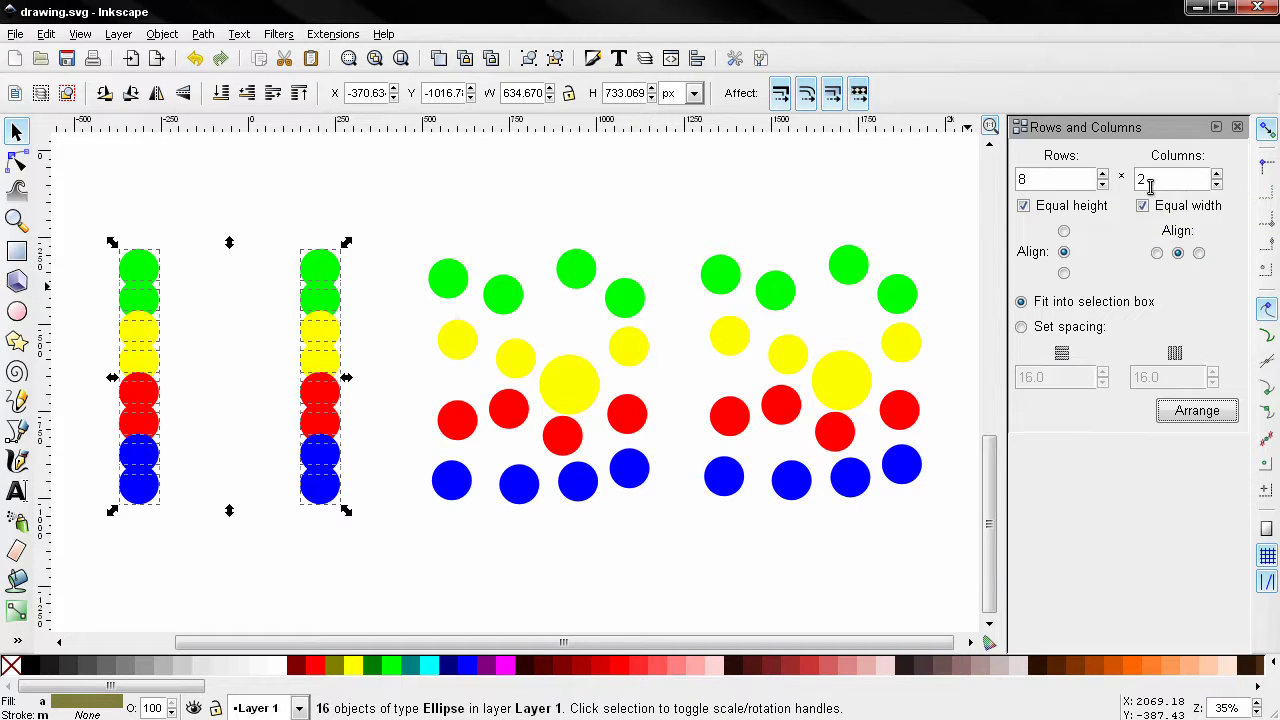
Set the grid's Columns count back to 4.
left_click(1218, 176)
left_click(1218, 177)
type("4")
key("Tab")
Arrange the middle group's sixteen circles into a 4×4 grid.
left_click_drag(393, 217, 700, 560)
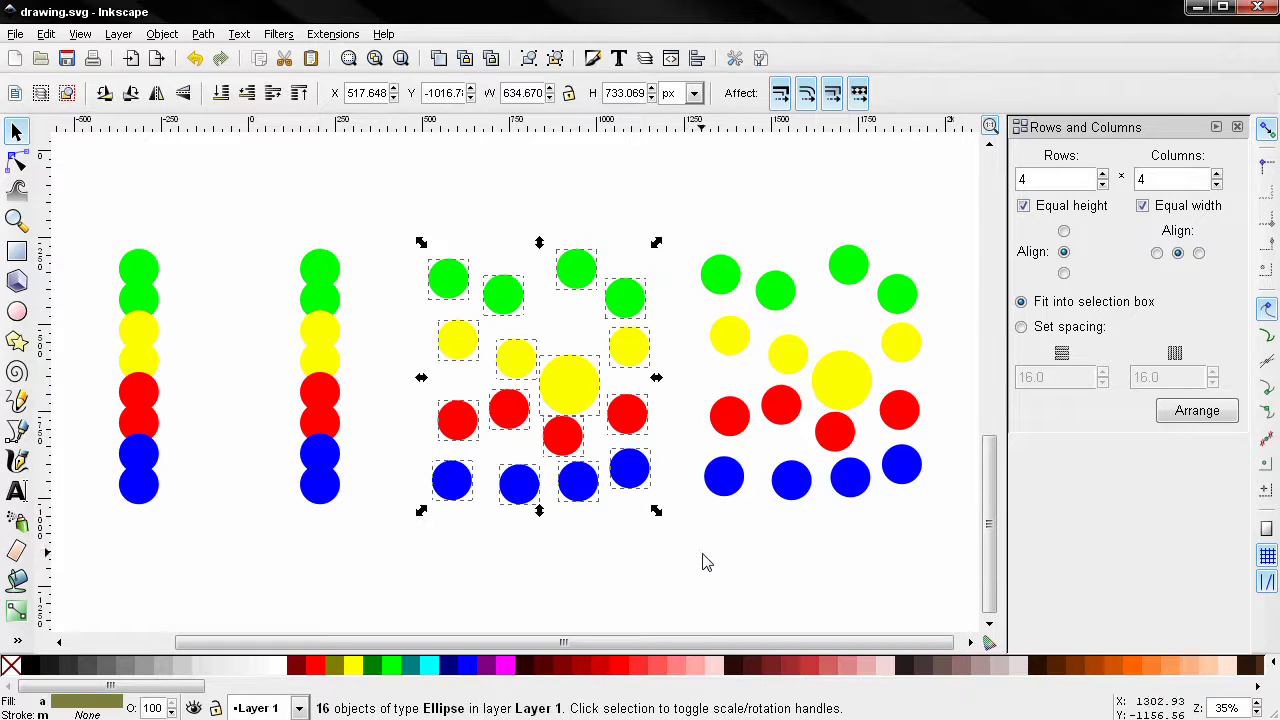
left_click(1190, 410)
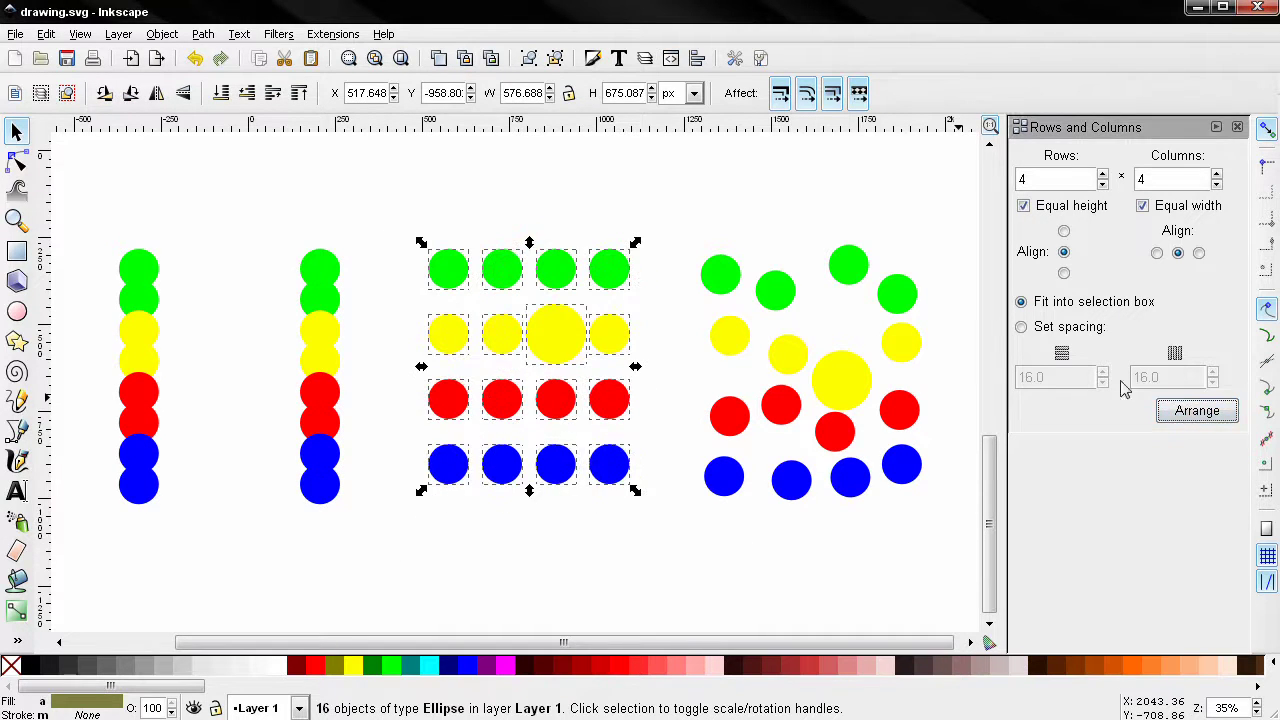
left_click(714, 200)
Turn off Equal height and Equal width, then arrange the rightmost group into a grid.
left_click(1025, 207)
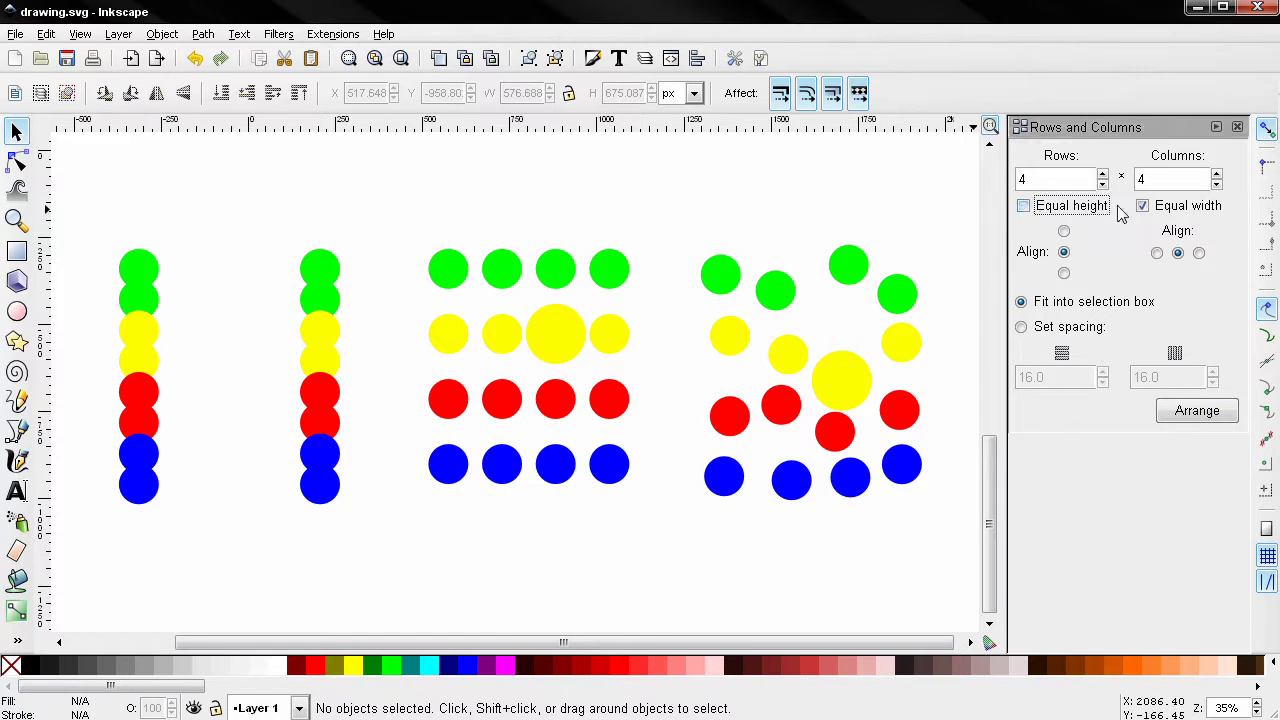
left_click(1143, 206)
left_click_drag(678, 205, 970, 555)
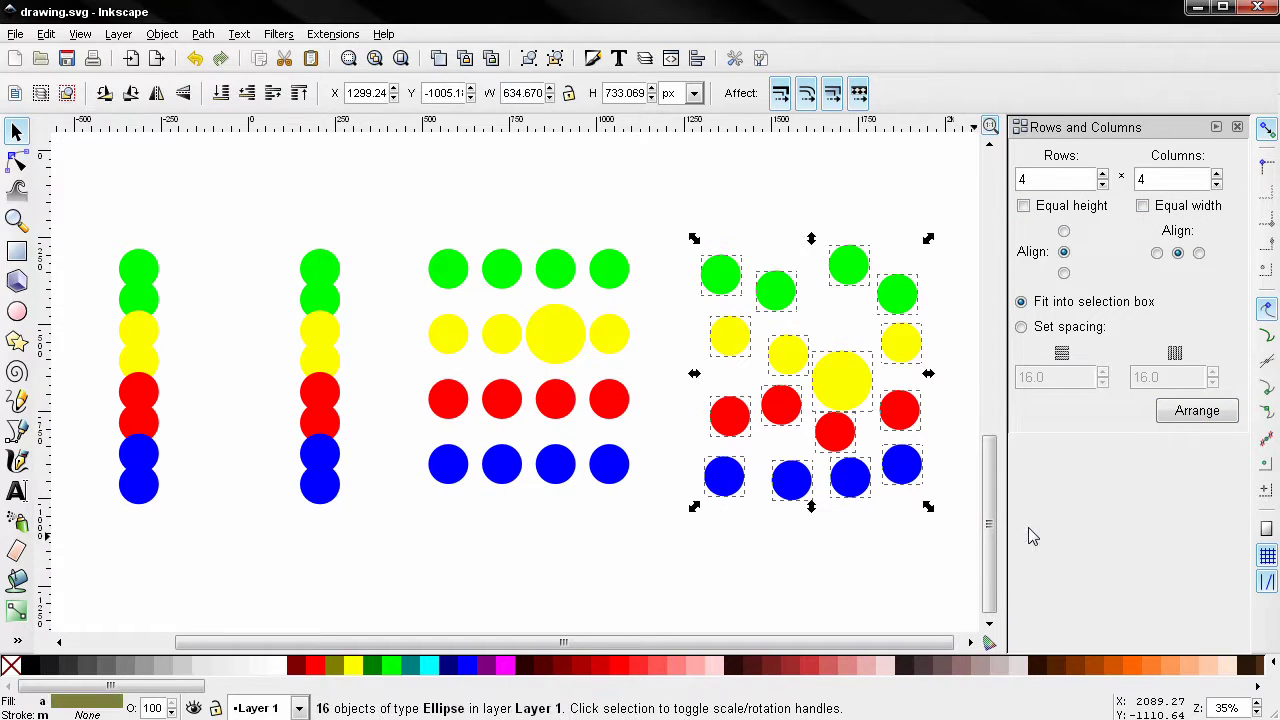
left_click(1190, 411)
Clear the selection and undo both grid arrangements with Ctrl+Z.
scroll(915, 447, "right", 1)
scroll(915, 447, "down", 1)
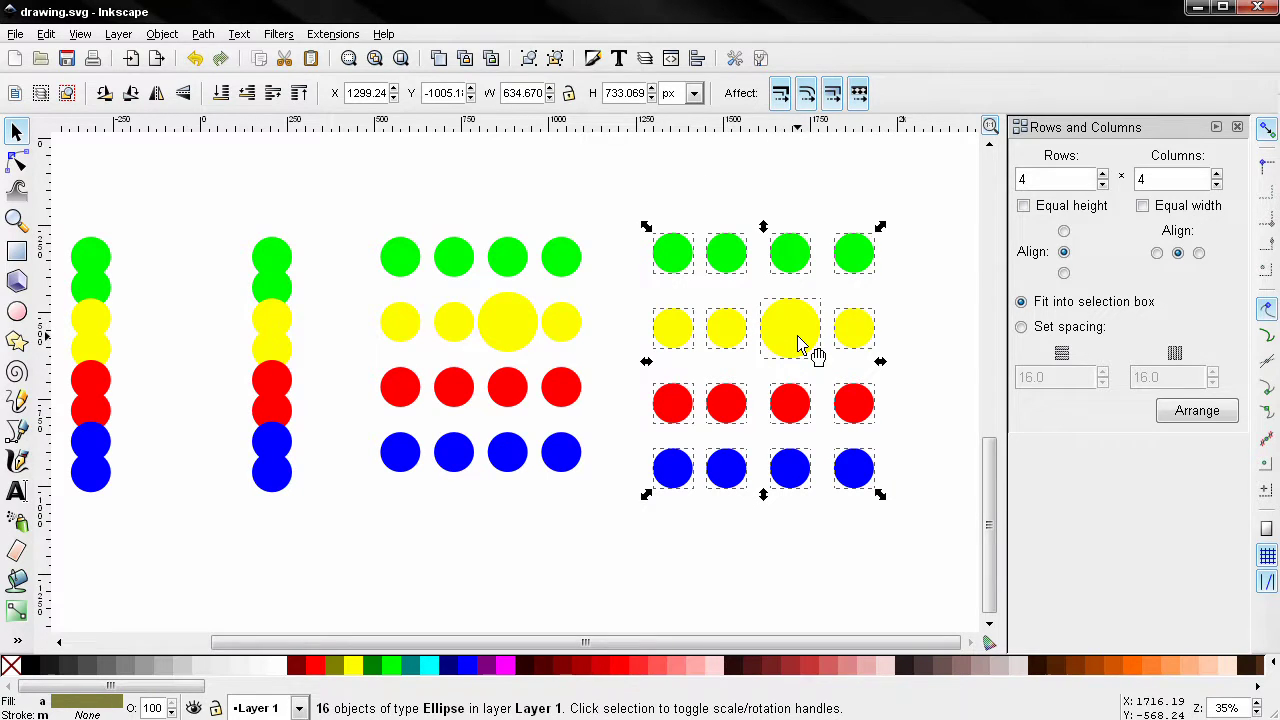
left_click(625, 298)
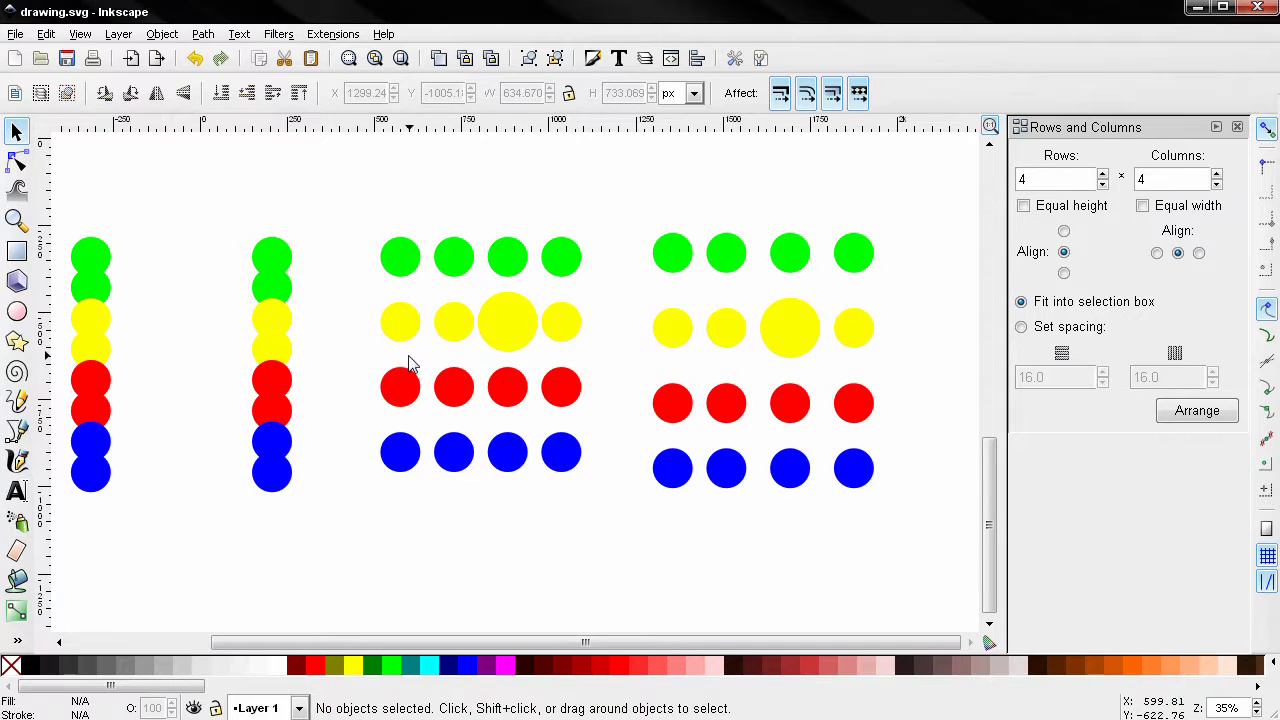
scroll(430, 365, "left", 1)
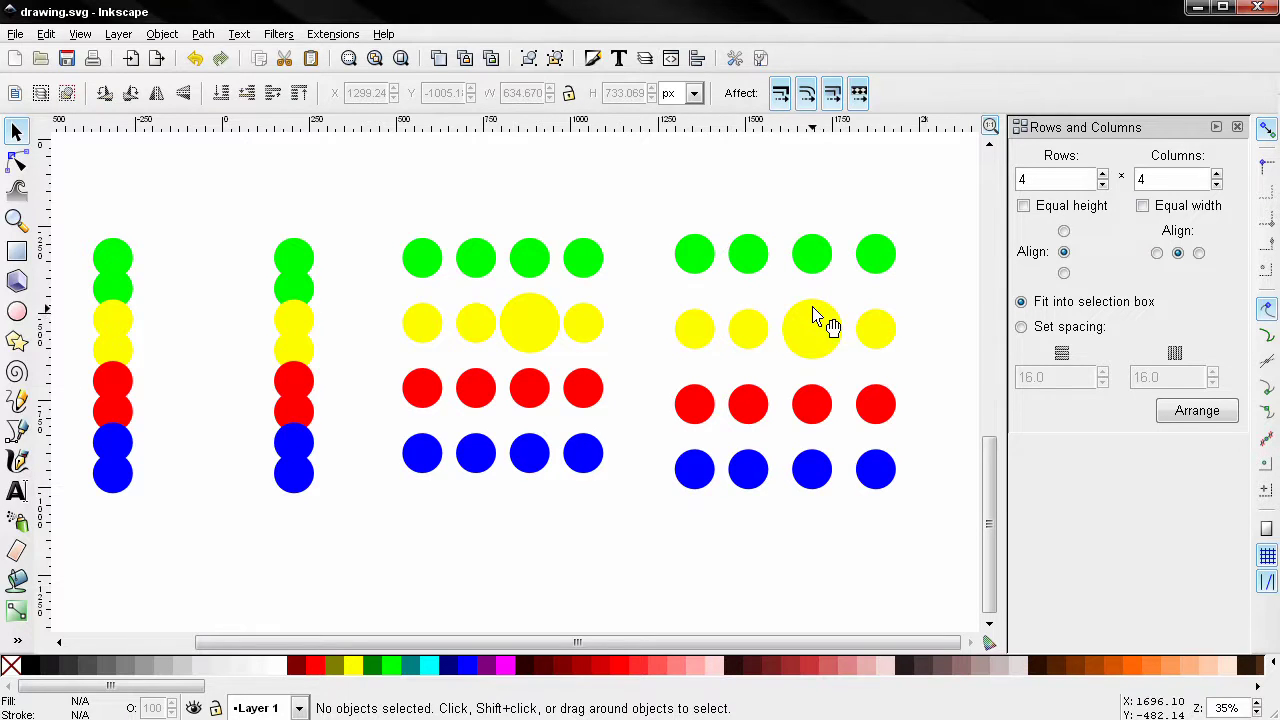
key("ctrl")
key("ctrl+z")
key("ctrl+z")
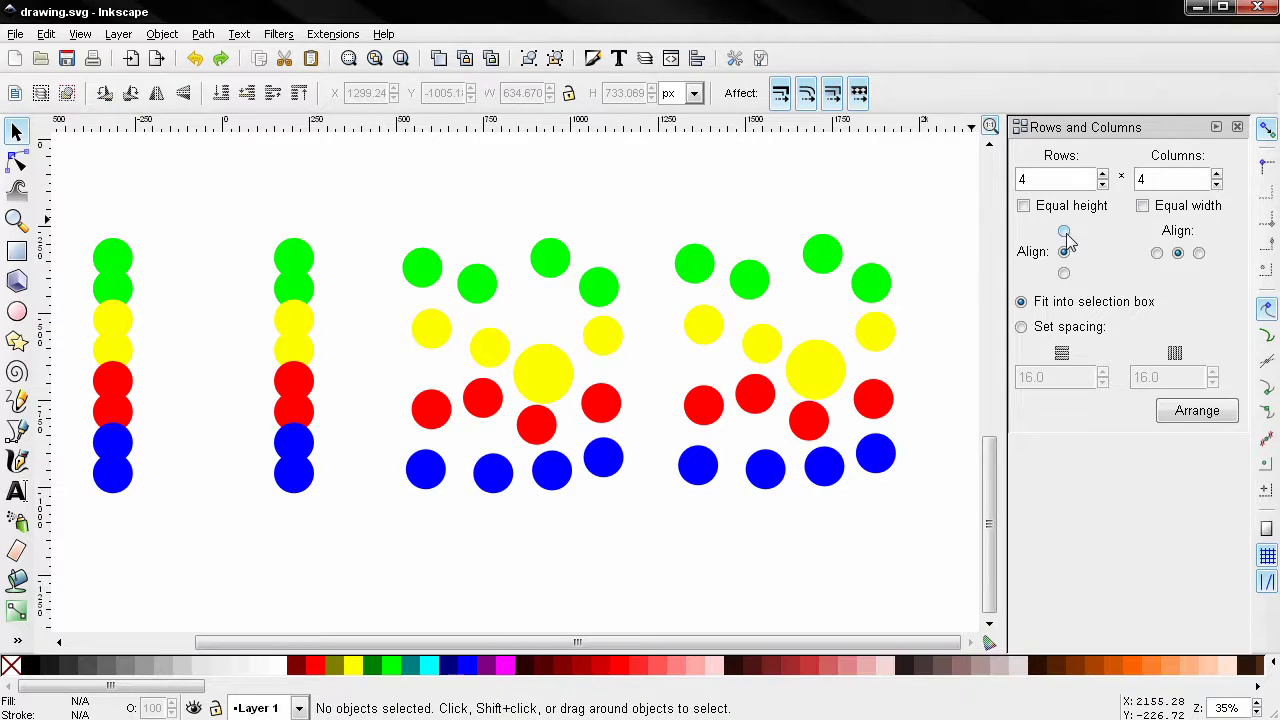
Arrange the third group as a grid with rows aligned top, then bottom.
left_click_drag(390, 206, 668, 566)
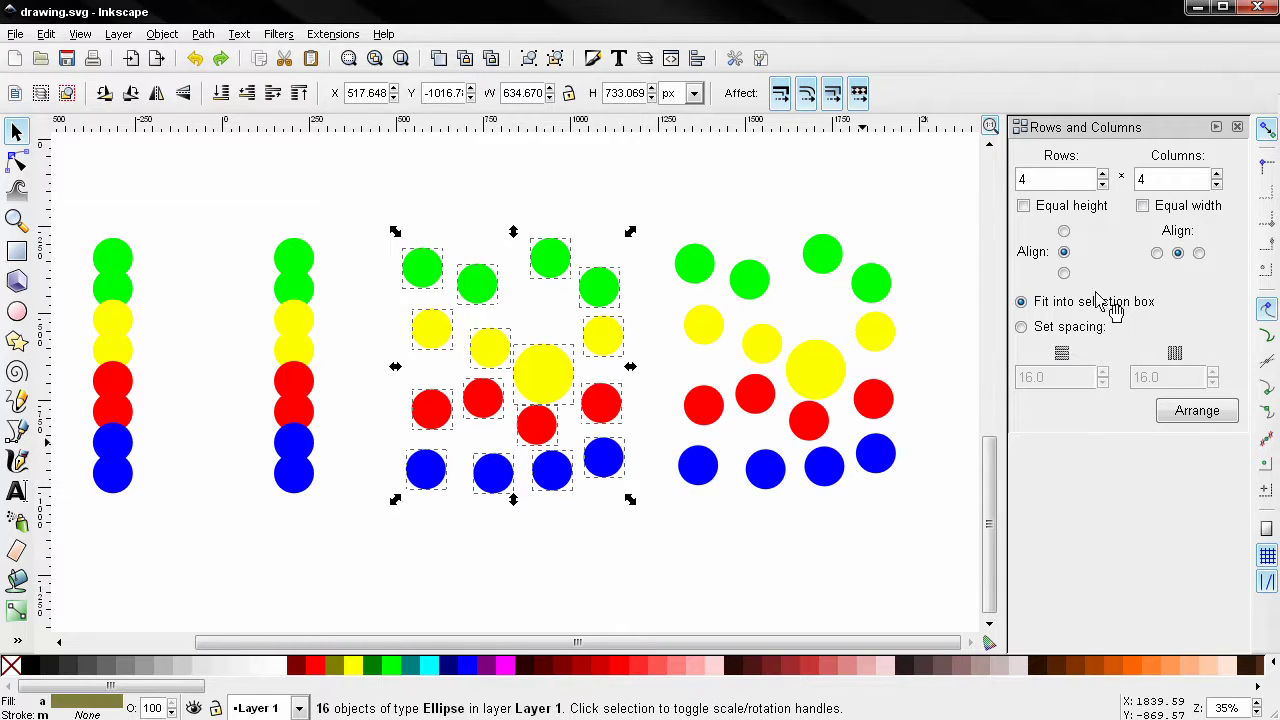
left_click(1064, 232)
left_click(1170, 413)
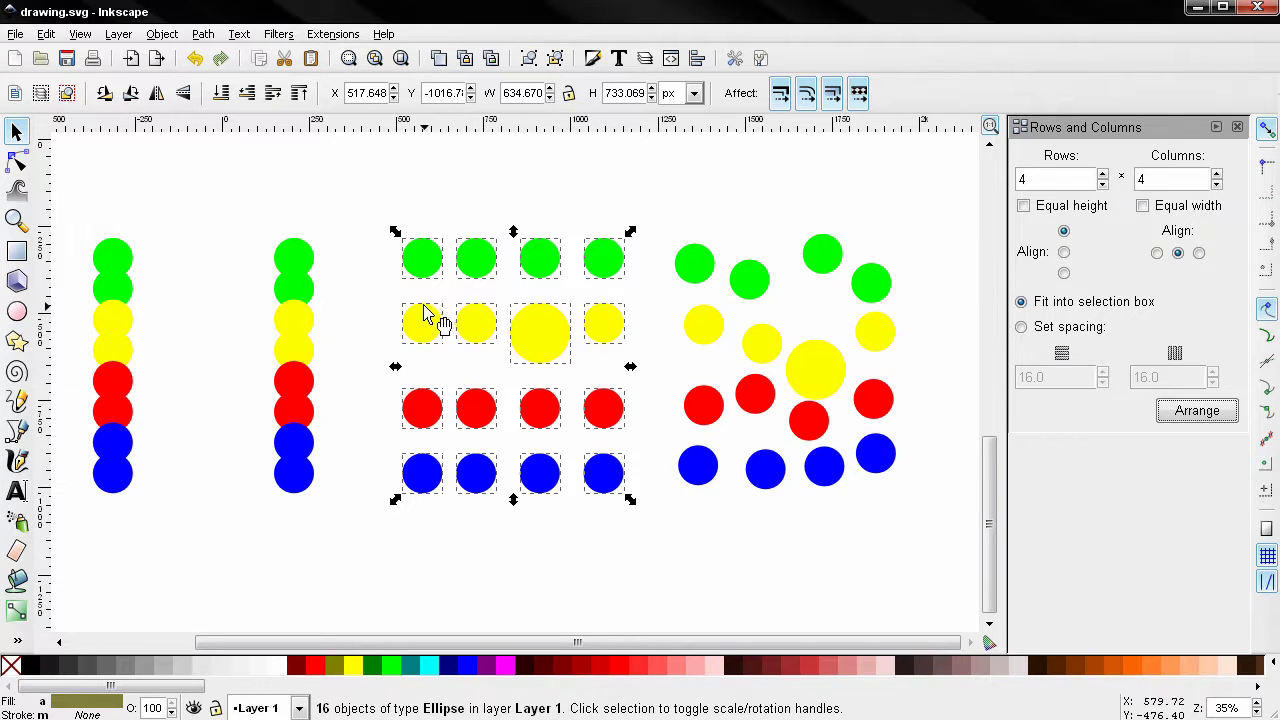
left_click(1064, 274)
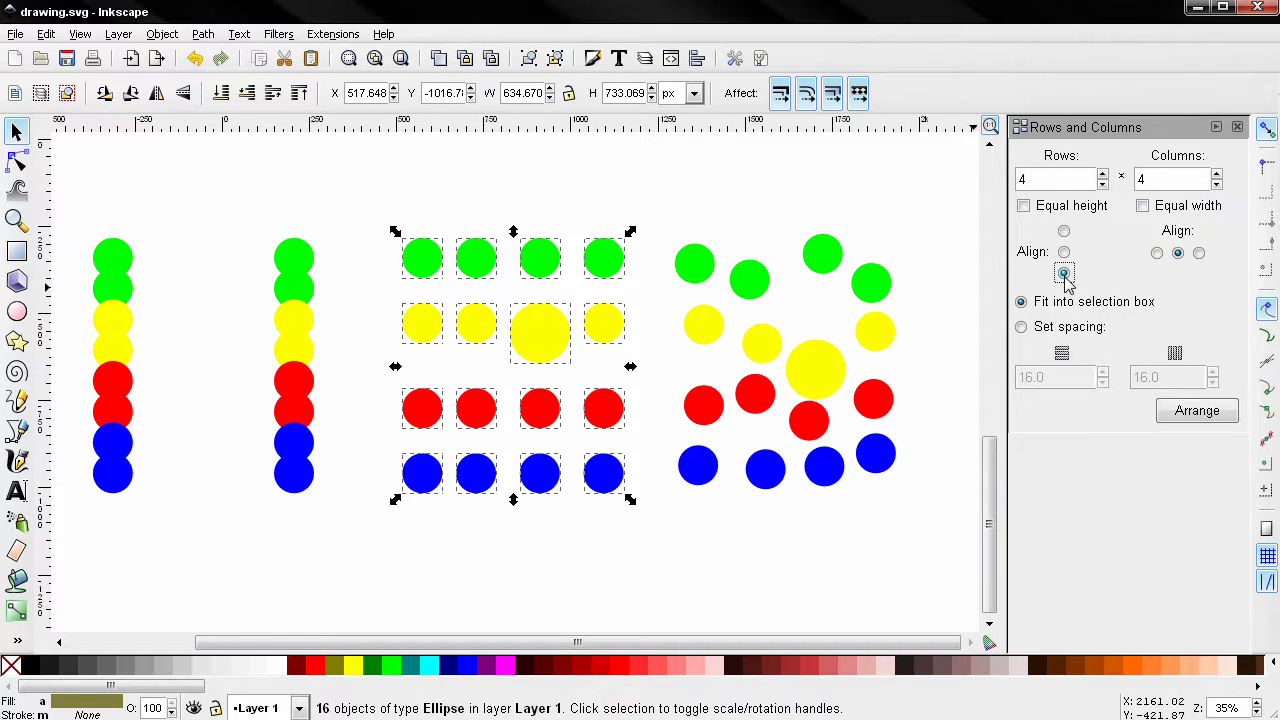
left_click(1178, 412)
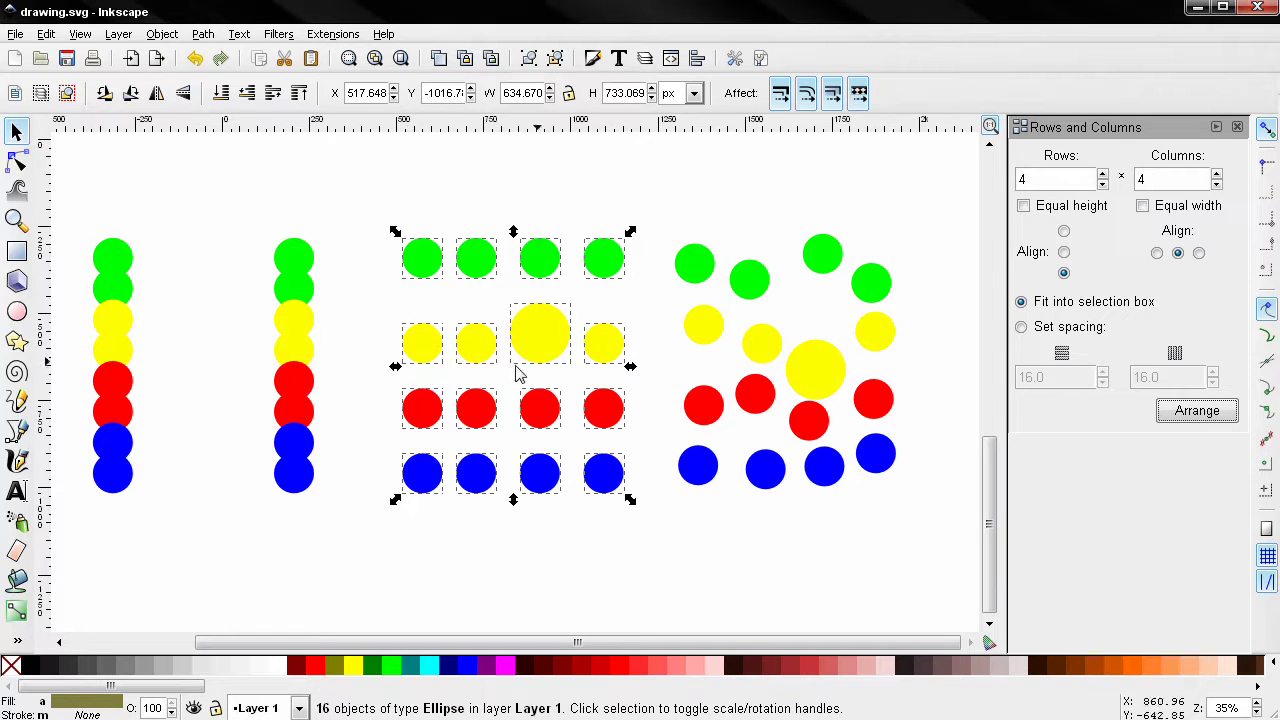
Re-arrange the grid with columns aligned left, then finally right.
left_click(1157, 253)
left_click(1181, 412)
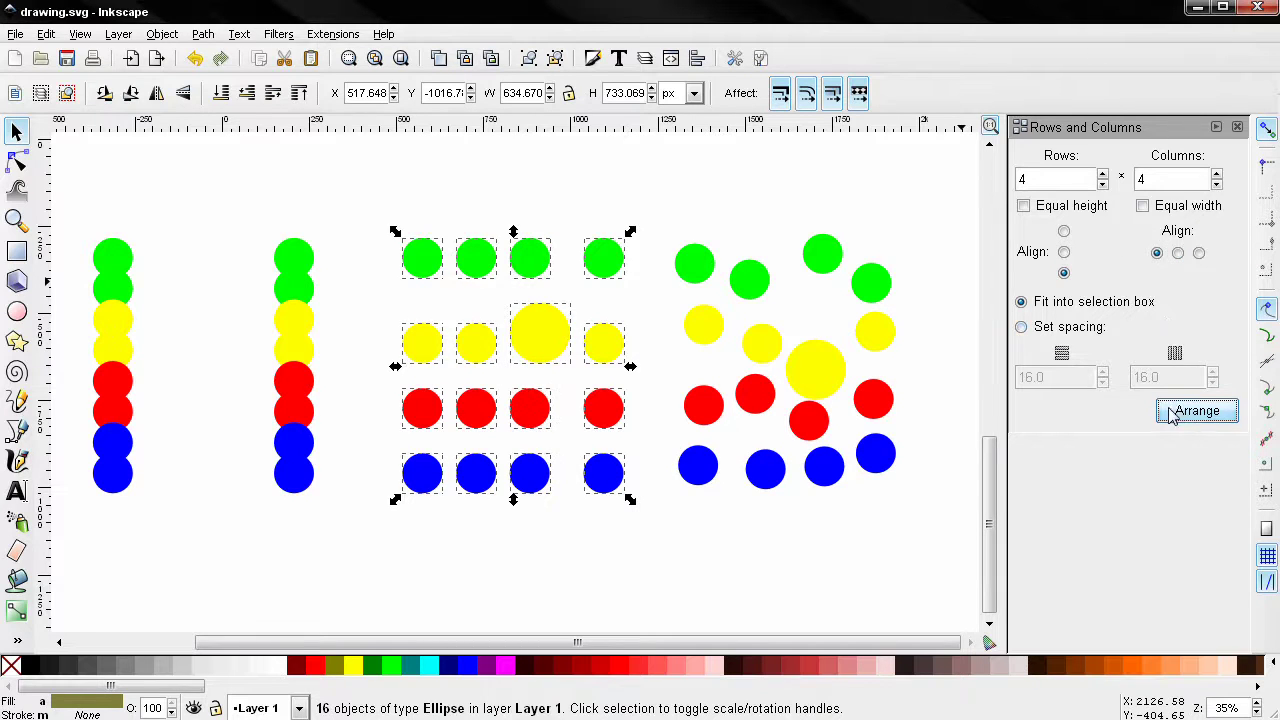
left_click(1199, 253)
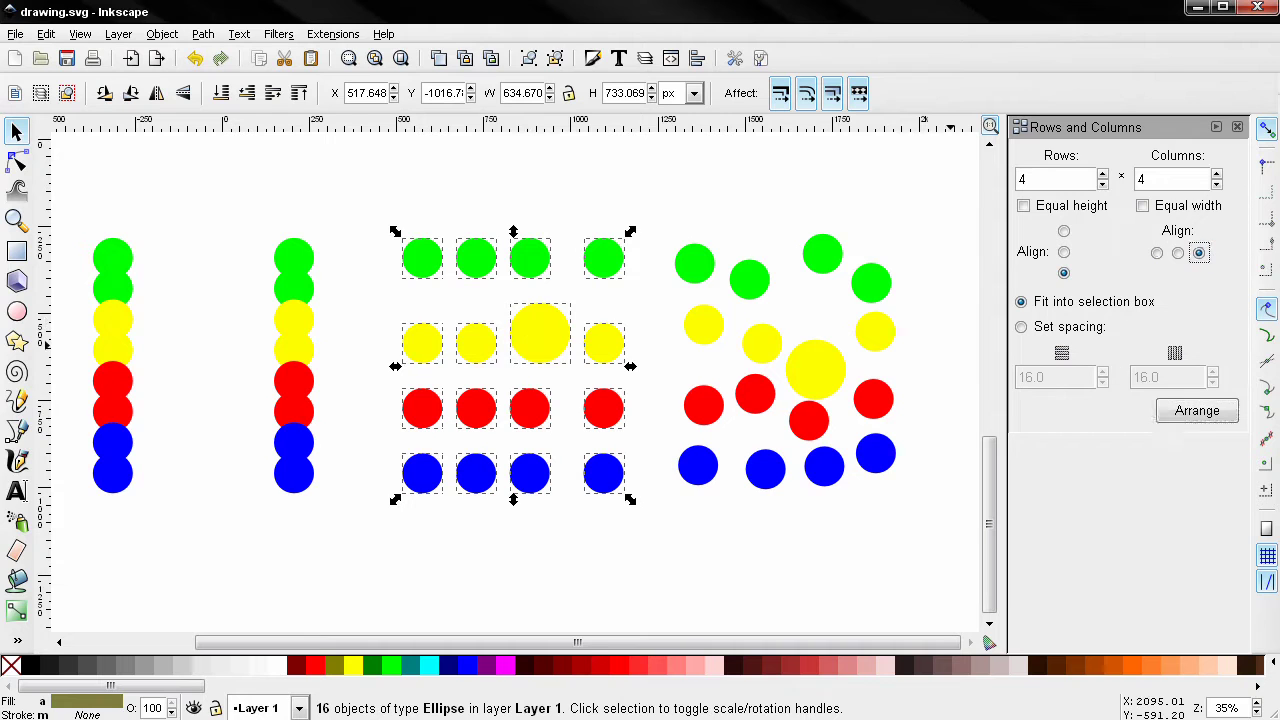
left_click(1193, 414)
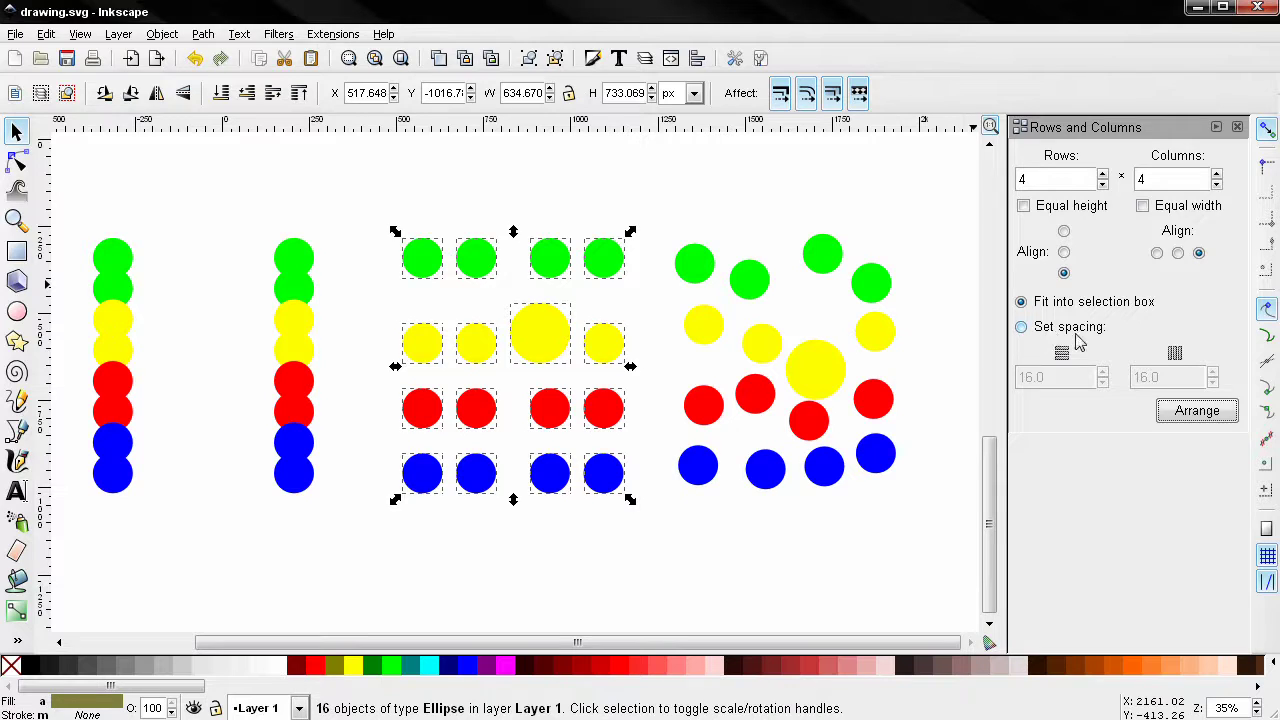
Arrange the right group as a centred grid using Set spacing of 100 for rows and columns.
left_click(786, 217)
left_click_drag(672, 213, 920, 530)
left_click(1021, 327)
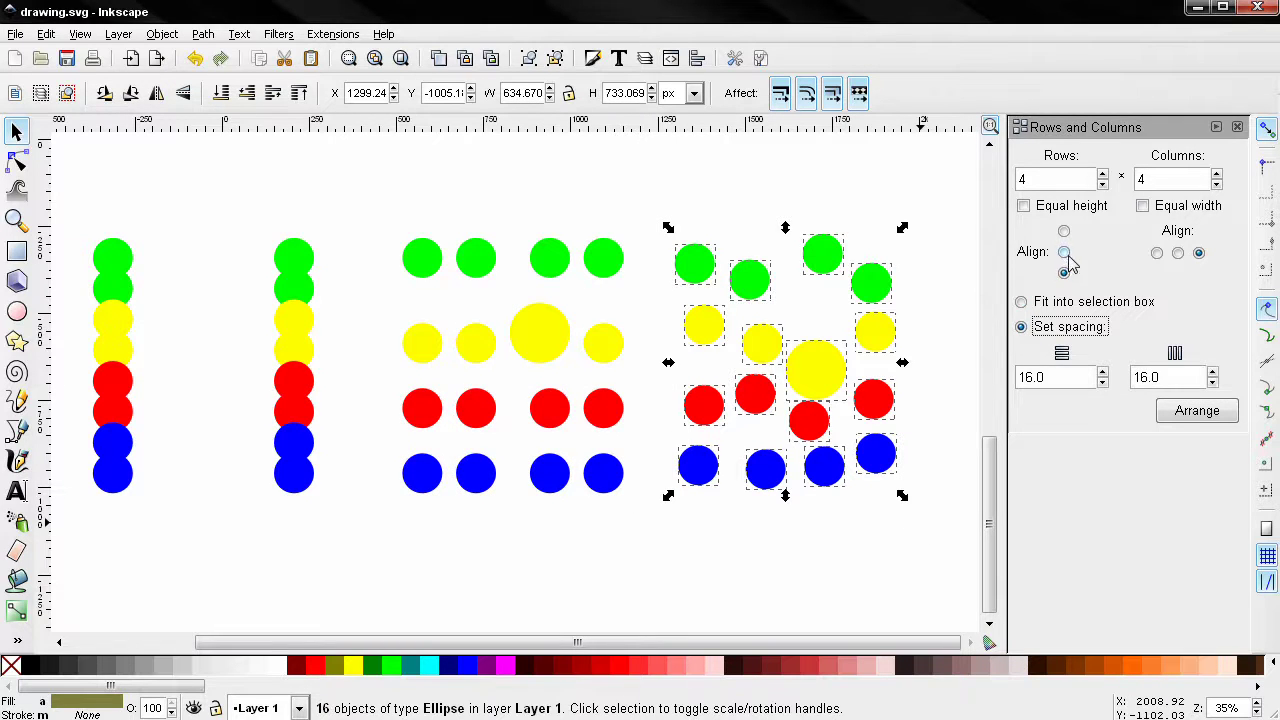
left_click(1063, 251)
left_click(1177, 252)
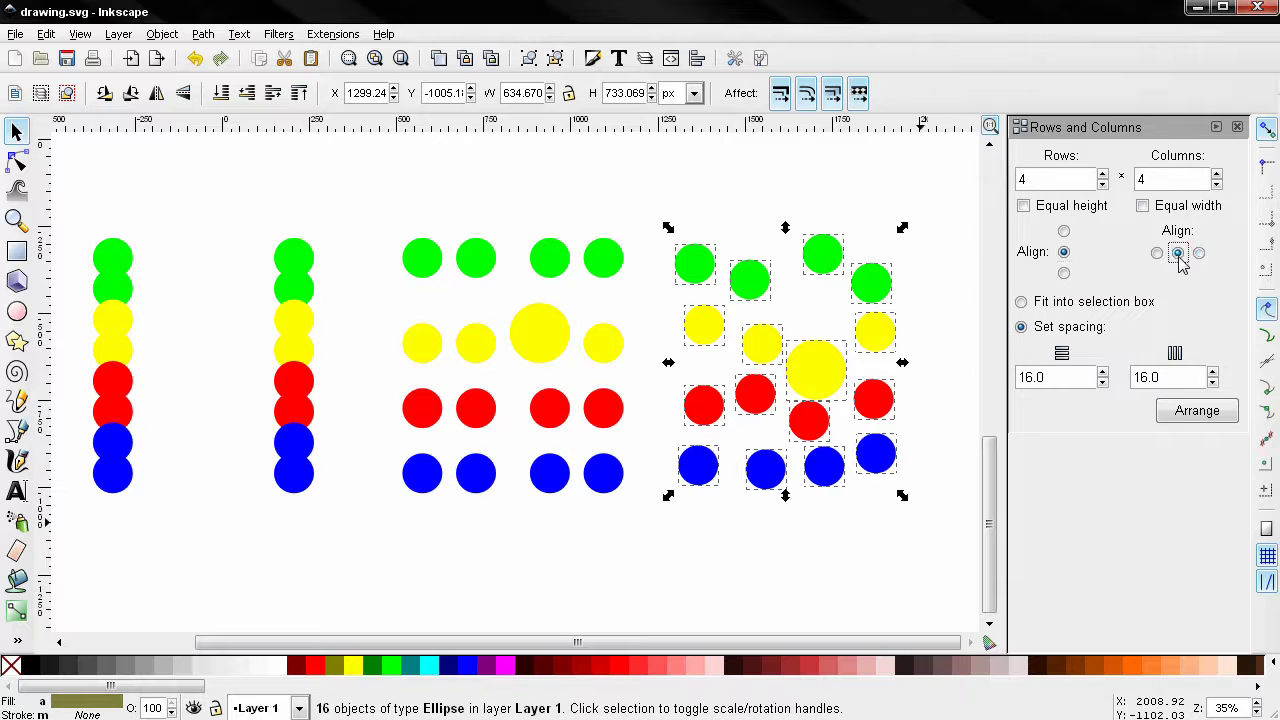
triple_click(1052, 376)
type("100")
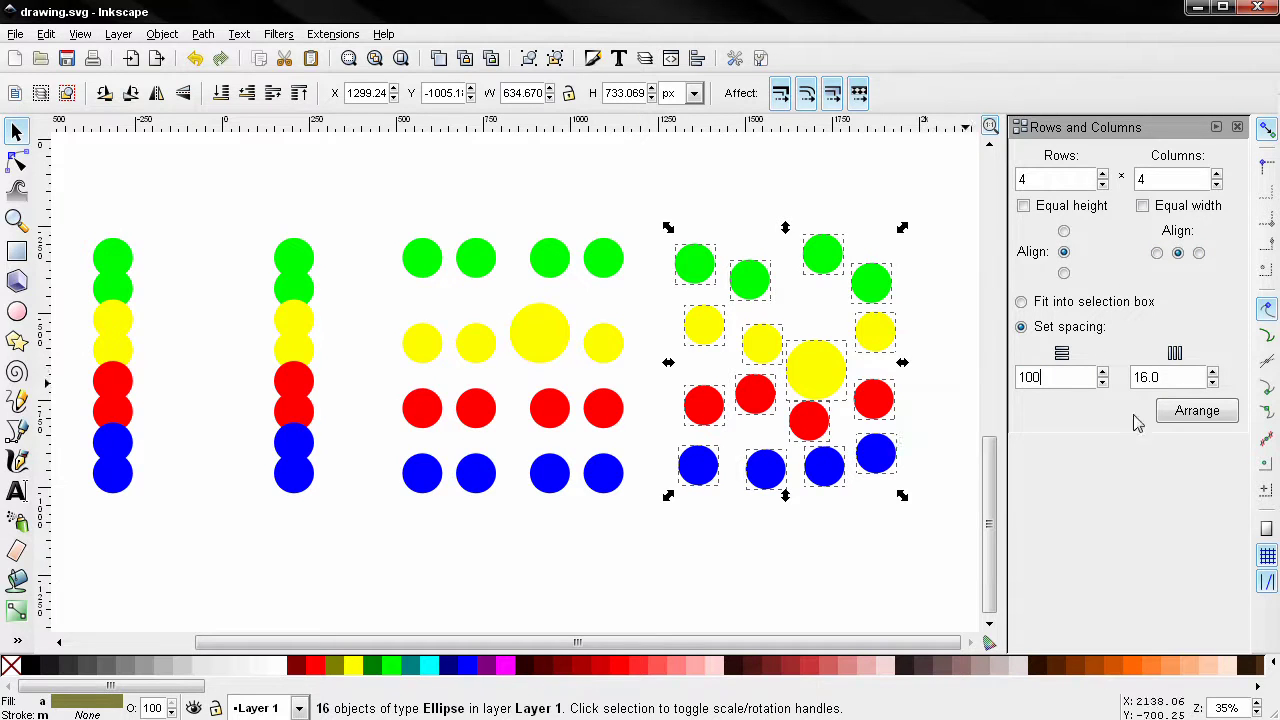
triple_click(1180, 377)
type("1")
left_click(1196, 411)
left_click_drag(889, 431, 800, 409)
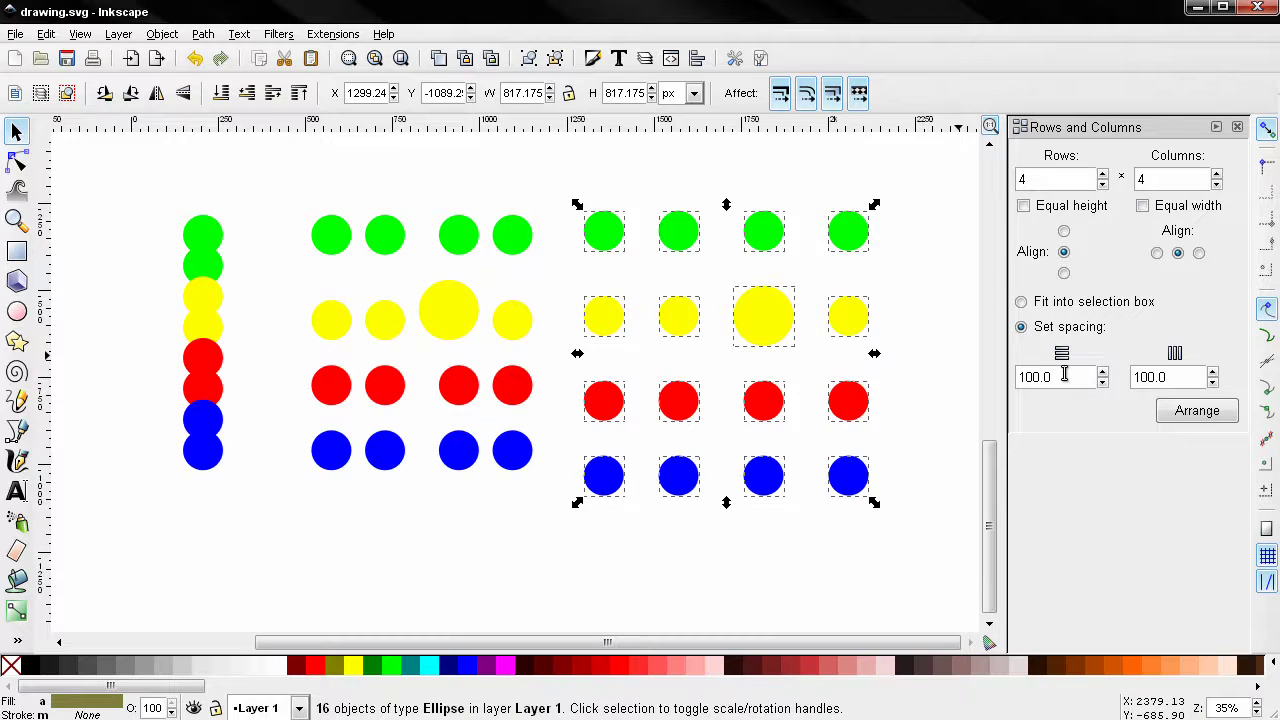
Change the row and column spacing to 200 and re-arrange the grid.
left_click_drag(1065, 376, 929, 380)
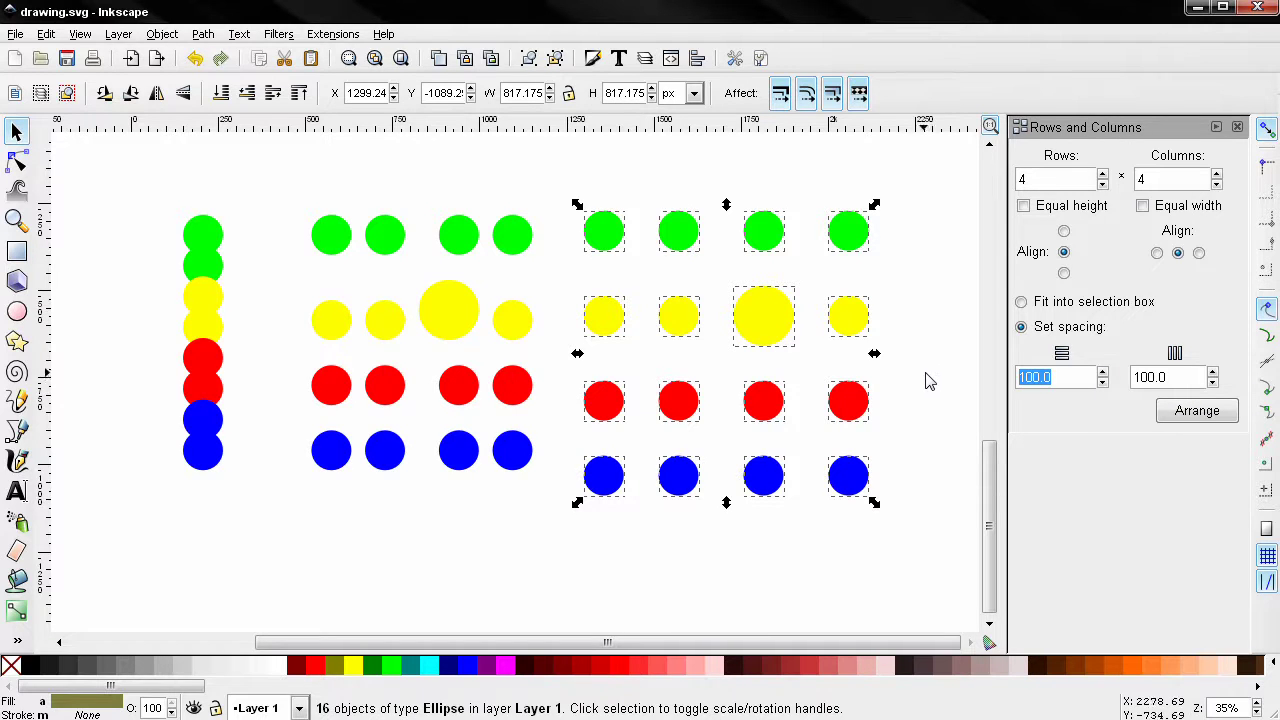
type("200")
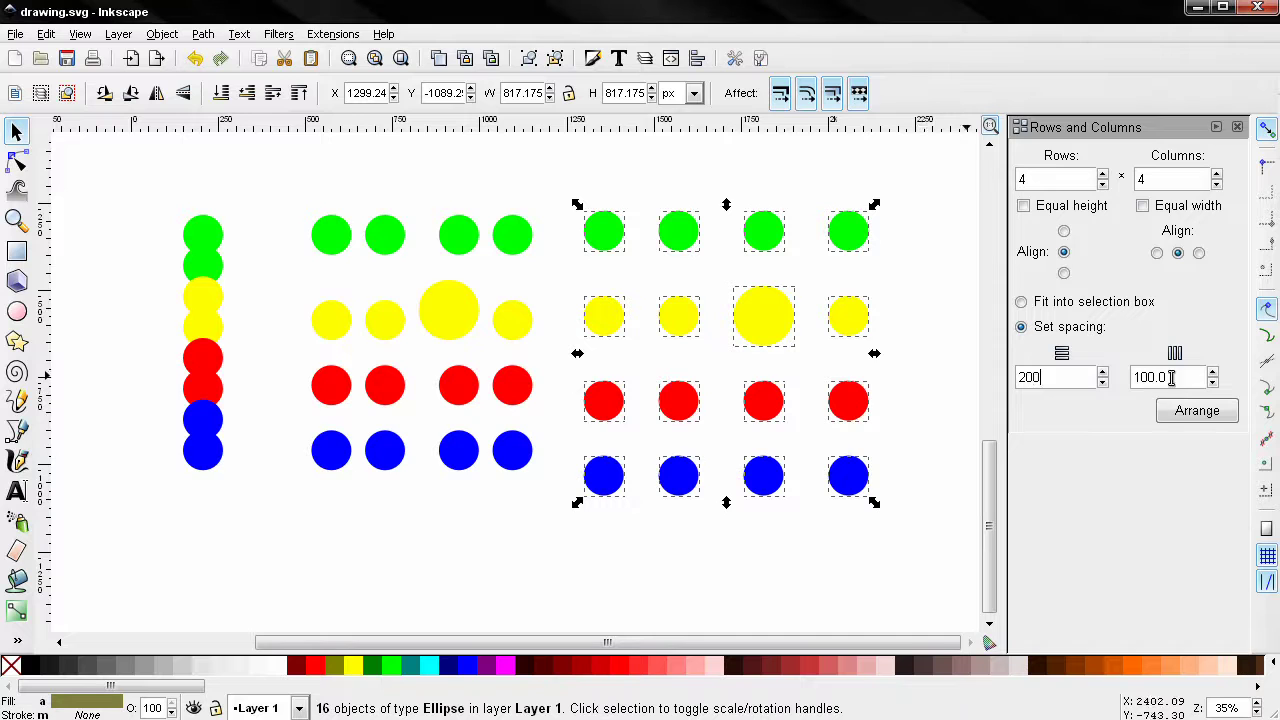
left_click_drag(1171, 377, 1077, 374)
type("200")
left_click(1200, 411)
scroll(917, 397, "down", 1)
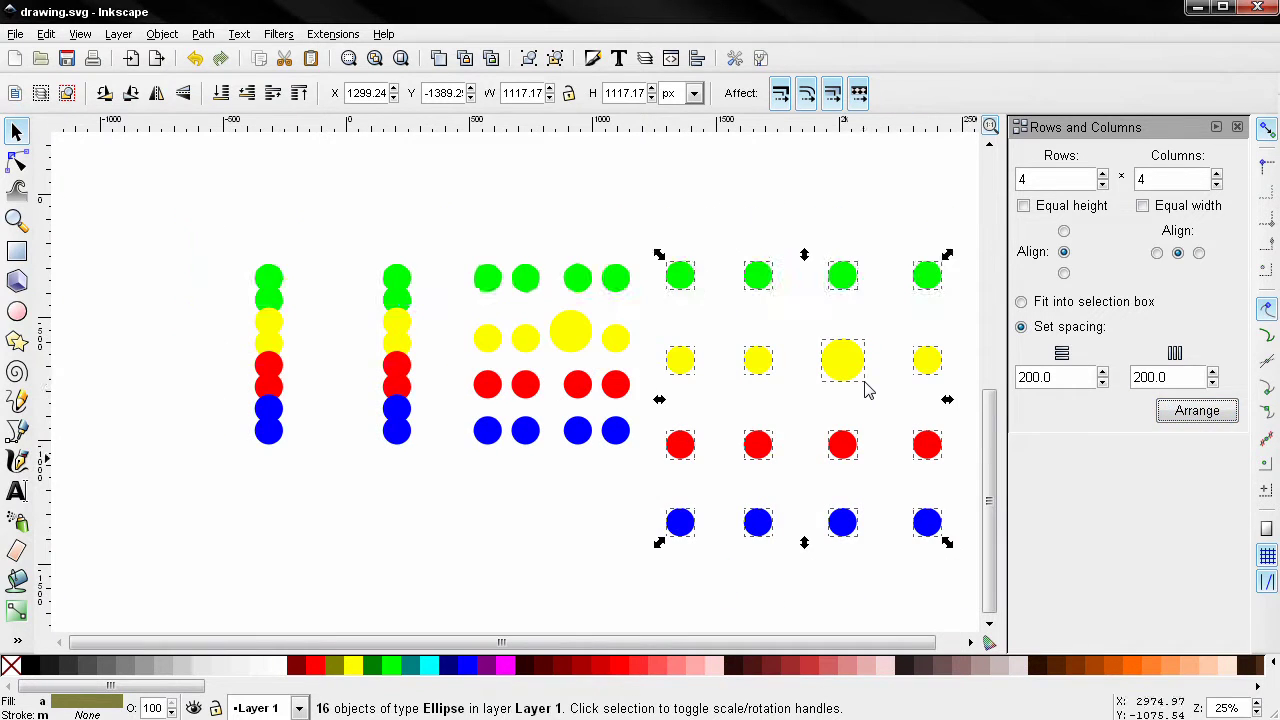
left_click_drag(877, 394, 800, 378)
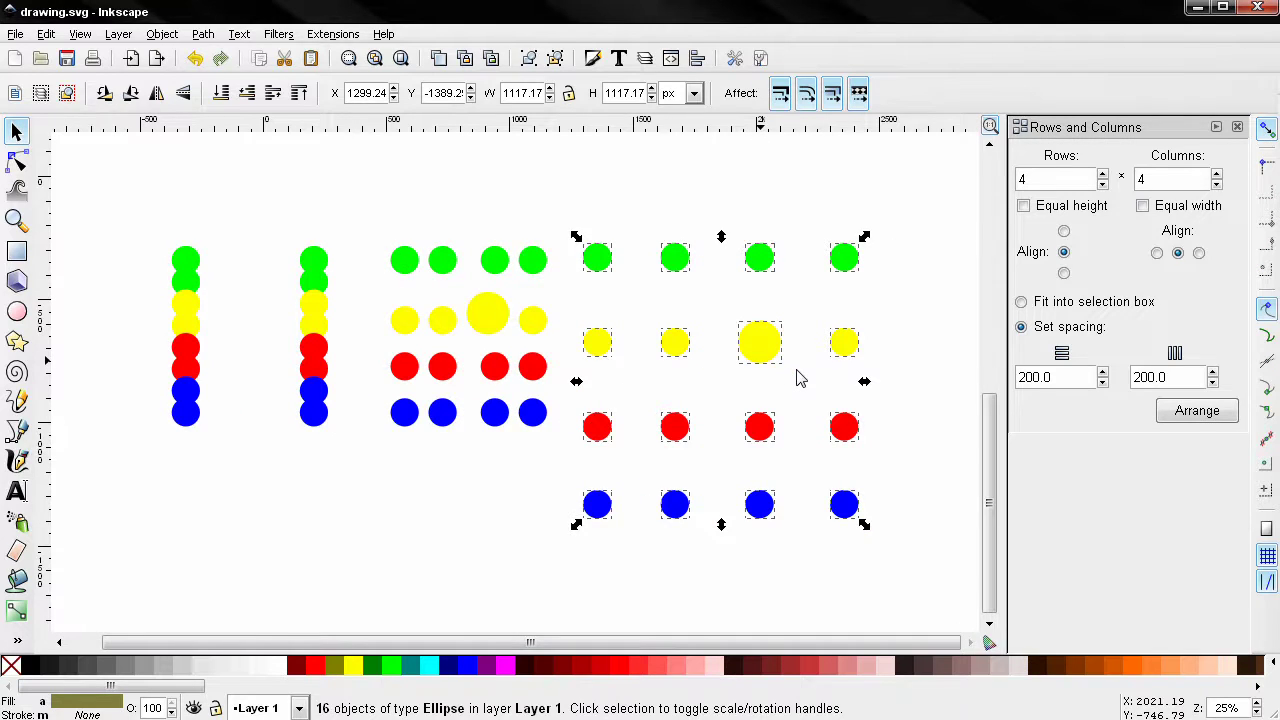